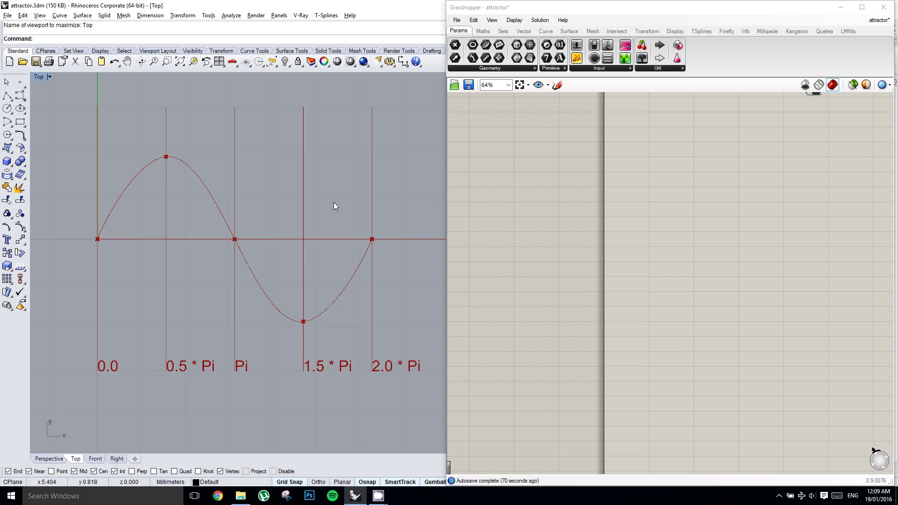
Connect the Degrees component's D output to the Tag component's T input.
{"action": "scroll", "coordinate": [333, 202], "scroll_direction": "up", "scroll_amount": 3}
{"action": "scroll", "coordinate": [339, 201], "scroll_direction": "down", "scroll_amount": 2}
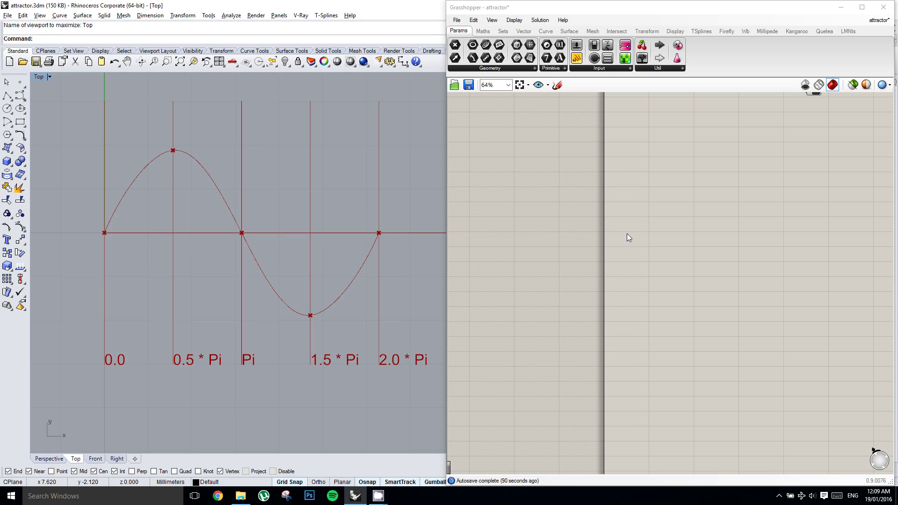
{"action": "right_click_drag", "start_coordinate": [691, 141], "coordinate": [633, 305]}
{"action": "right_click_drag", "start_coordinate": [697, 178], "coordinate": [641, 176]}
{"action": "scroll", "coordinate": [703, 227], "scroll_direction": "up", "scroll_amount": 1}
{"action": "scroll", "coordinate": [703, 228], "scroll_direction": "up", "scroll_amount": 3}
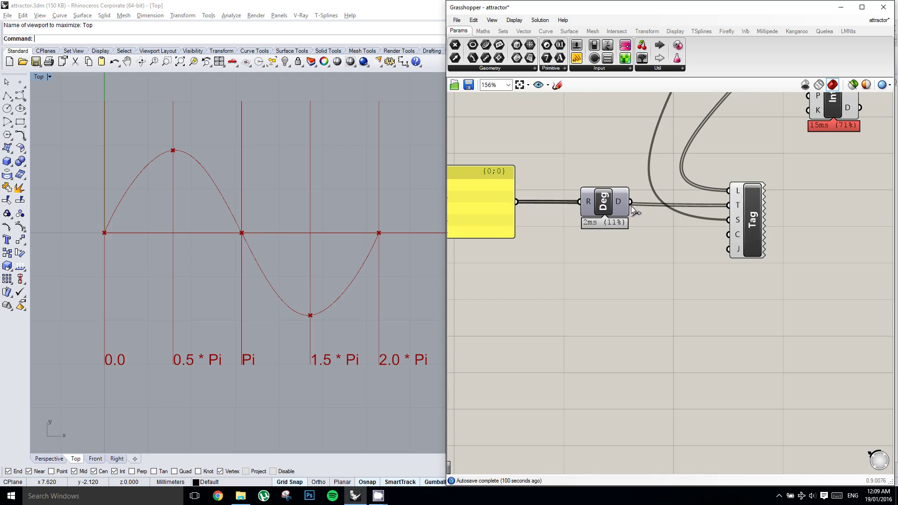
{"action": "left_click_drag", "start_coordinate": [632, 202], "coordinate": [730, 206]}
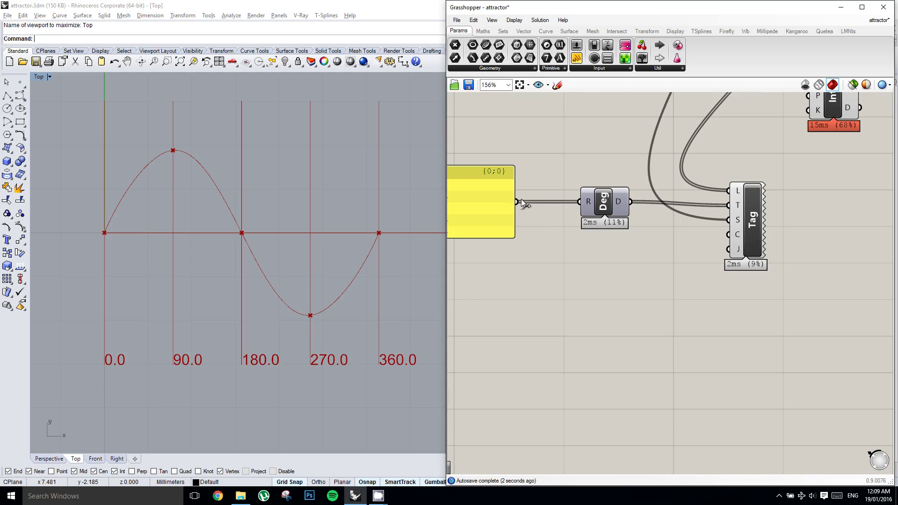
Switch the Tag's T input to the yellow panel, to the Degrees output once more, and back to the panel.
{"action": "left_click_drag", "start_coordinate": [516, 202], "coordinate": [738, 208]}
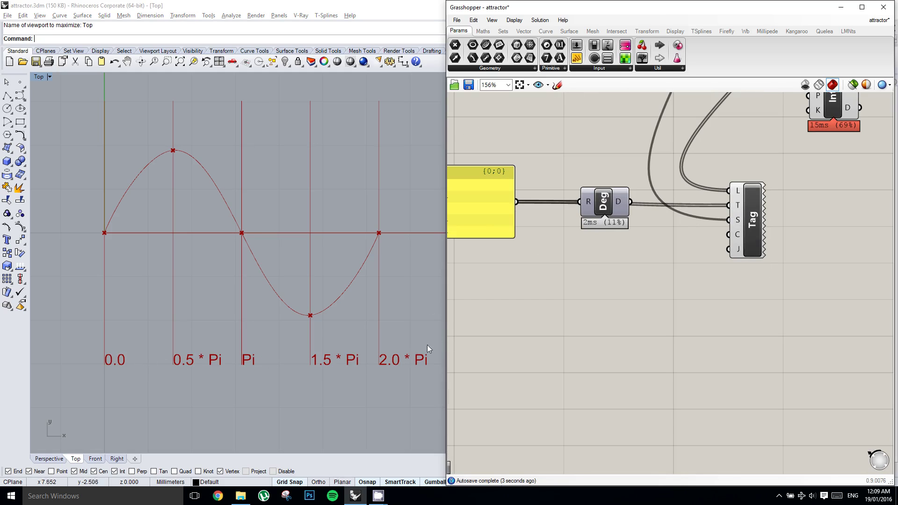
{"action": "left_click_drag", "start_coordinate": [234, 339], "coordinate": [280, 383]}
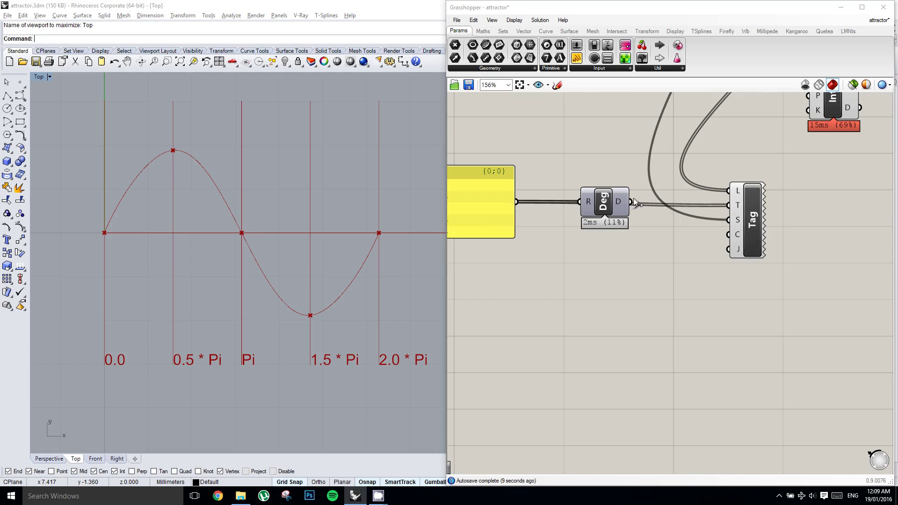
{"action": "left_click_drag", "start_coordinate": [632, 202], "coordinate": [730, 208]}
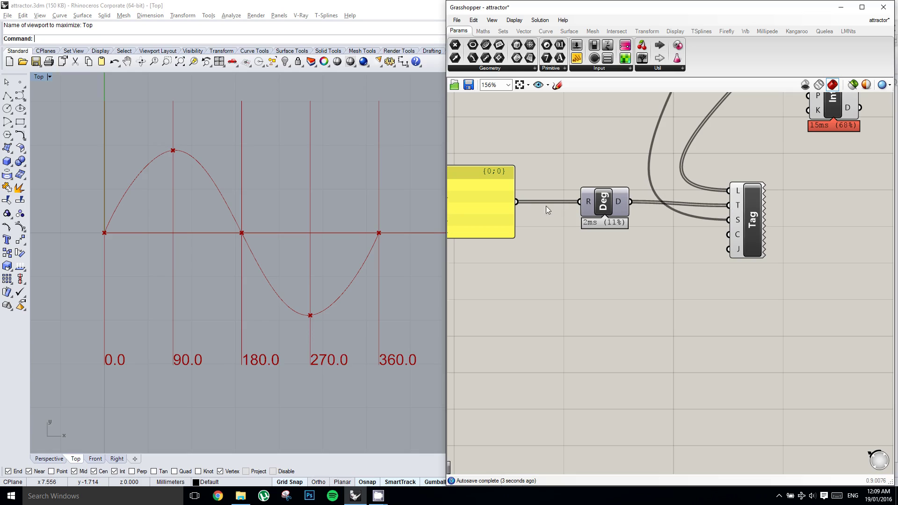
{"action": "left_click_drag", "start_coordinate": [517, 202], "coordinate": [729, 205]}
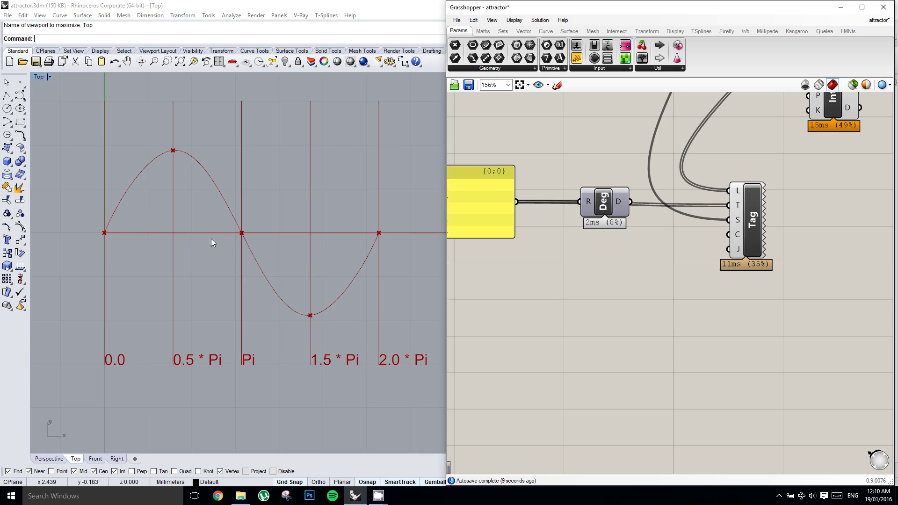
Place an Expression component in an empty area of the canvas.
{"action": "right_click_drag", "start_coordinate": [635, 237], "coordinate": [774, 182]}
{"action": "scroll", "coordinate": [774, 181], "scroll_direction": "down", "scroll_amount": 2}
{"action": "right_click_drag", "start_coordinate": [735, 240], "coordinate": [730, 168]}
{"action": "scroll", "coordinate": [714, 227], "scroll_direction": "up", "scroll_amount": 1}
{"action": "scroll", "coordinate": [711, 209], "scroll_direction": "down", "scroll_amount": 1}
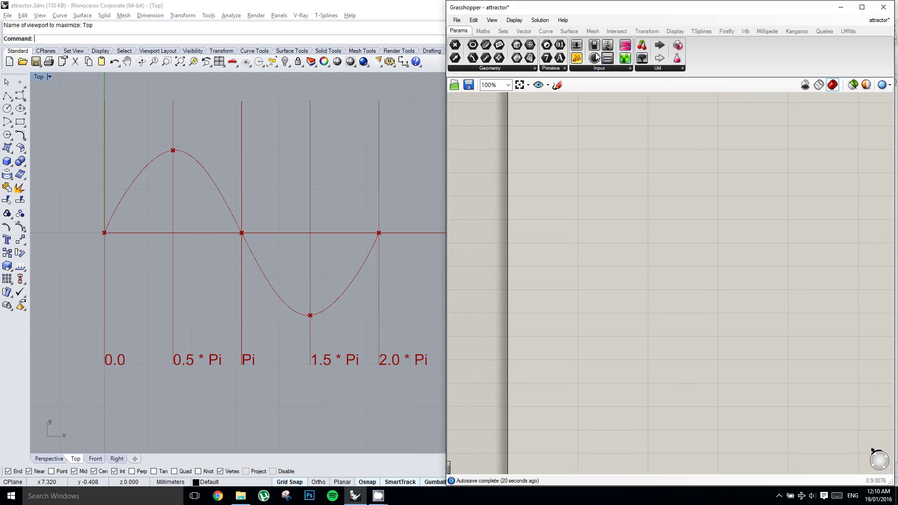
{"action": "left_click", "coordinate": [483, 31]}
{"action": "left_click_drag", "start_coordinate": [607, 58], "coordinate": [580, 173]}
Set the Expression component's formula to A*sin(t).
{"action": "double_click", "coordinate": [692, 163]}
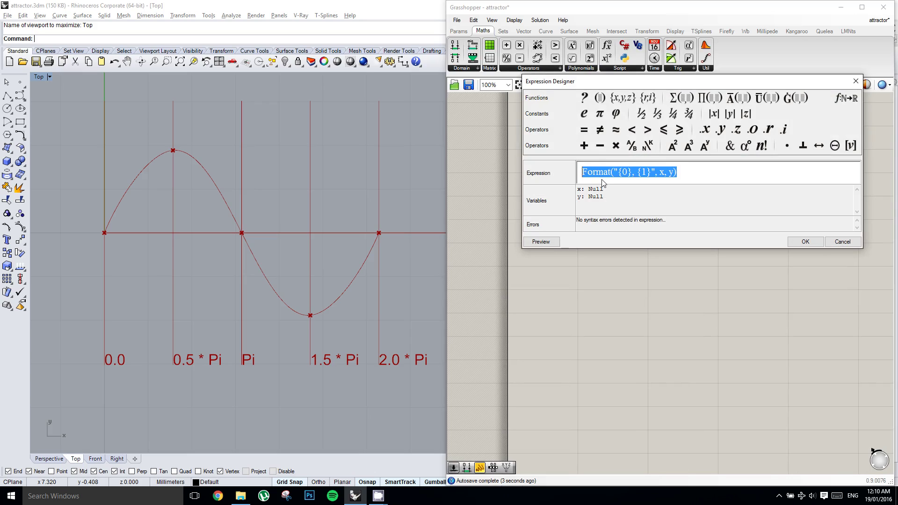
{"action": "type", "text": "A"}
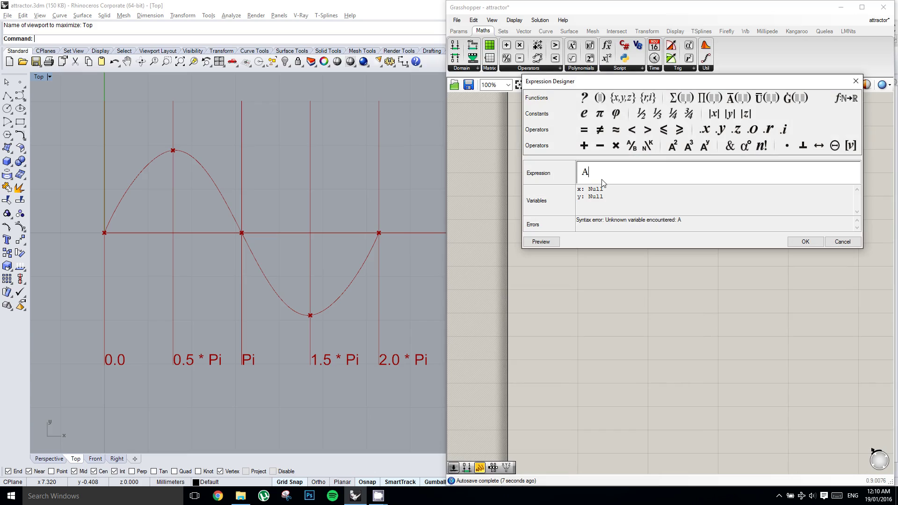
{"action": "type", "text": "*sin("}
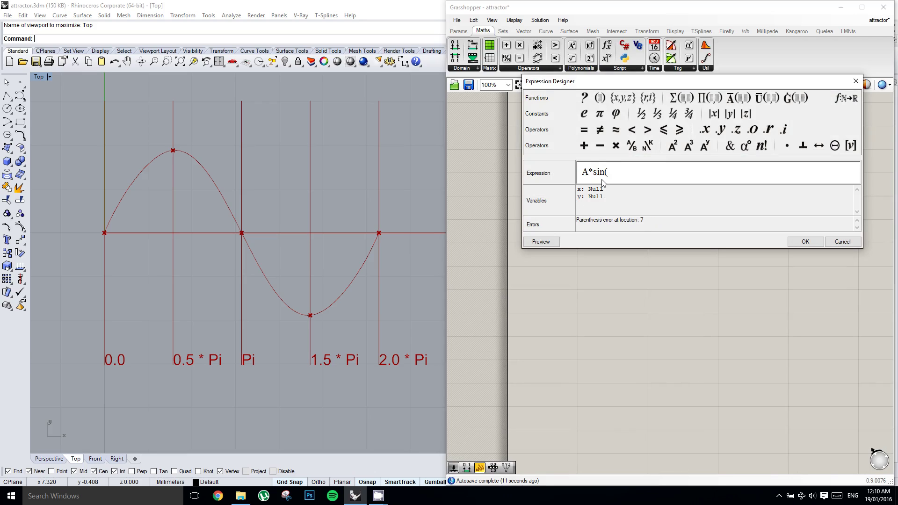
{"action": "type", "text": "t)"}
{"action": "left_click", "coordinate": [805, 242]}
Rename the Expression component's two inputs from x and y to A and t.
{"action": "scroll", "coordinate": [682, 161], "scroll_direction": "up", "scroll_amount": 3}
{"action": "right_click", "coordinate": [653, 160]}
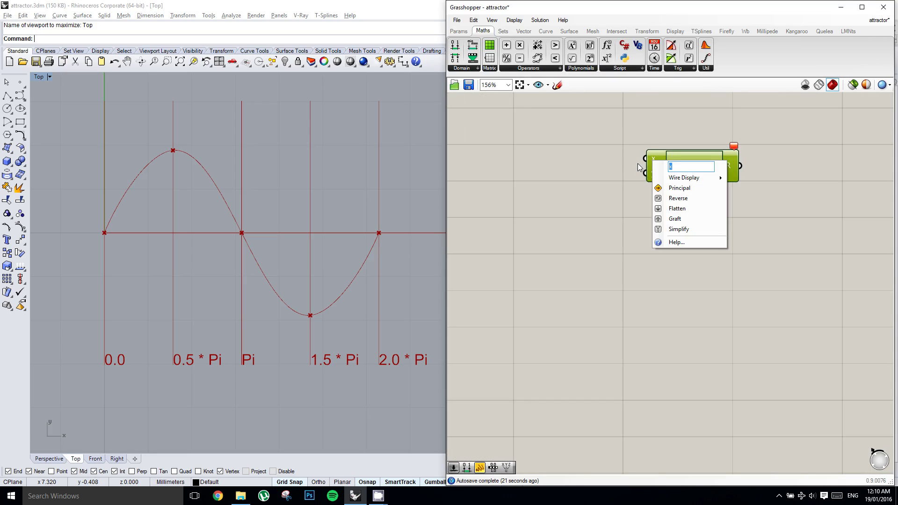
{"action": "type", "text": "A"}
{"action": "key", "text": "Return"}
{"action": "right_click", "coordinate": [654, 173]}
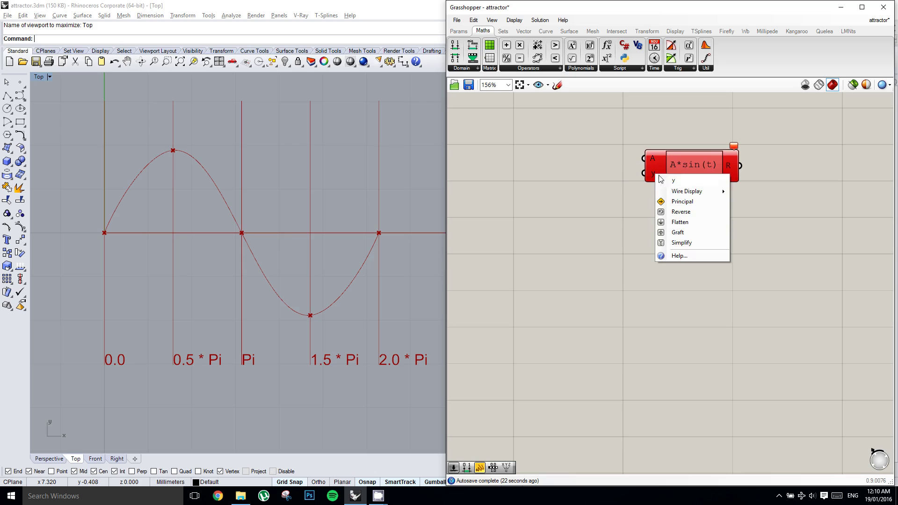
{"action": "type", "text": "t"}
{"action": "key", "text": "Return"}
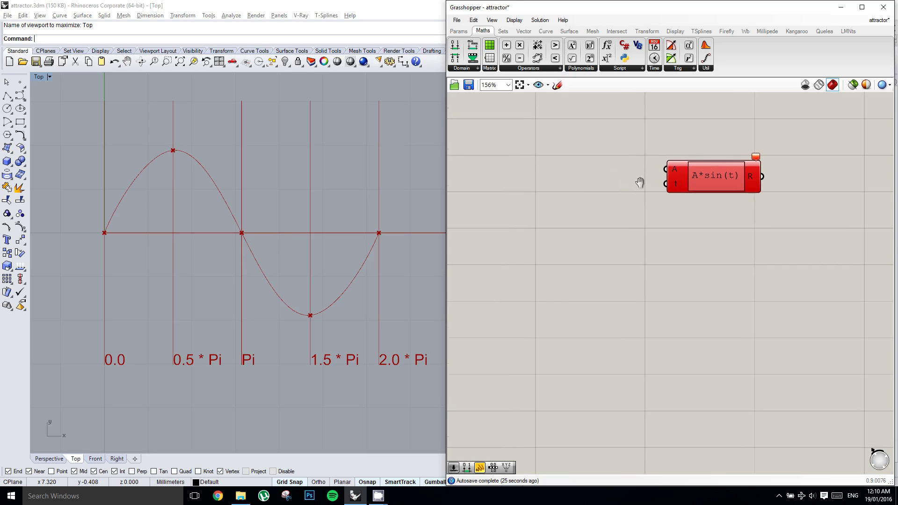
Add a number slider and connect it to the expression's A input.
{"action": "scroll", "coordinate": [637, 182], "scroll_direction": "down", "scroll_amount": 2}
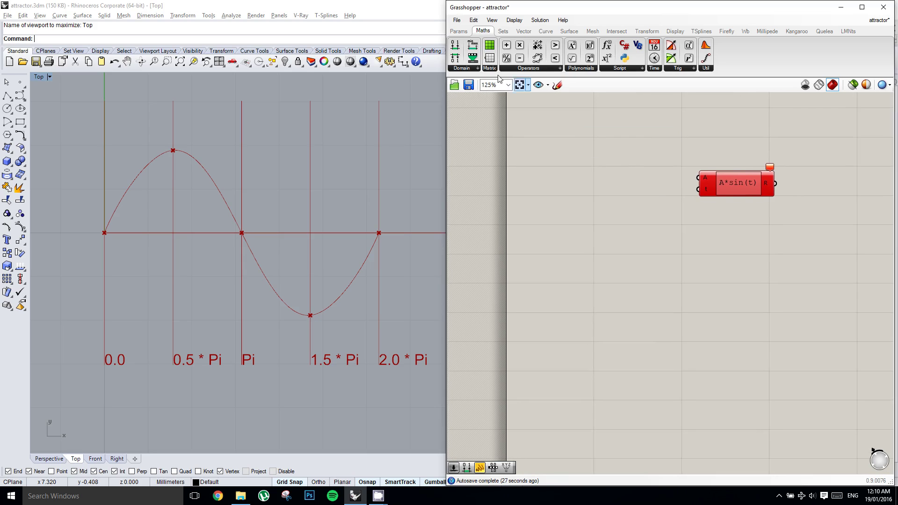
{"action": "left_click", "coordinate": [459, 31]}
{"action": "left_click_drag", "start_coordinate": [578, 57], "coordinate": [699, 177]}
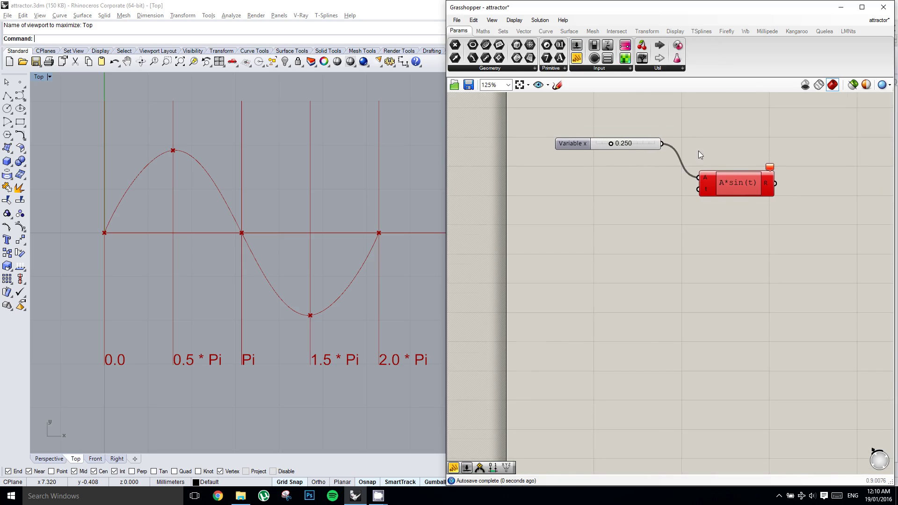
Set the maximum of the slider feeding A to 10 and its value to 3.098.
{"action": "right_click_drag", "start_coordinate": [698, 151], "coordinate": [688, 161]}
{"action": "left_click", "coordinate": [638, 154]}
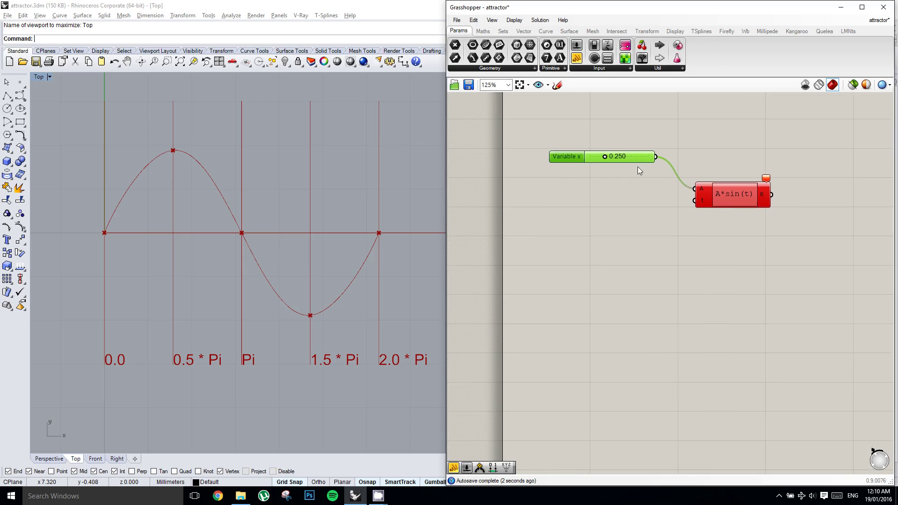
{"action": "double_click", "coordinate": [562, 155]}
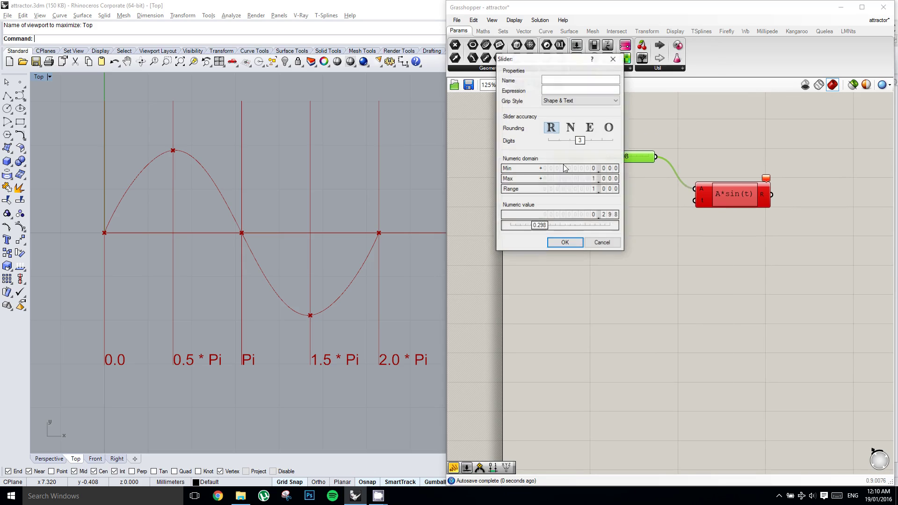
{"action": "double_click", "coordinate": [570, 182]}
{"action": "type", "text": "10"}
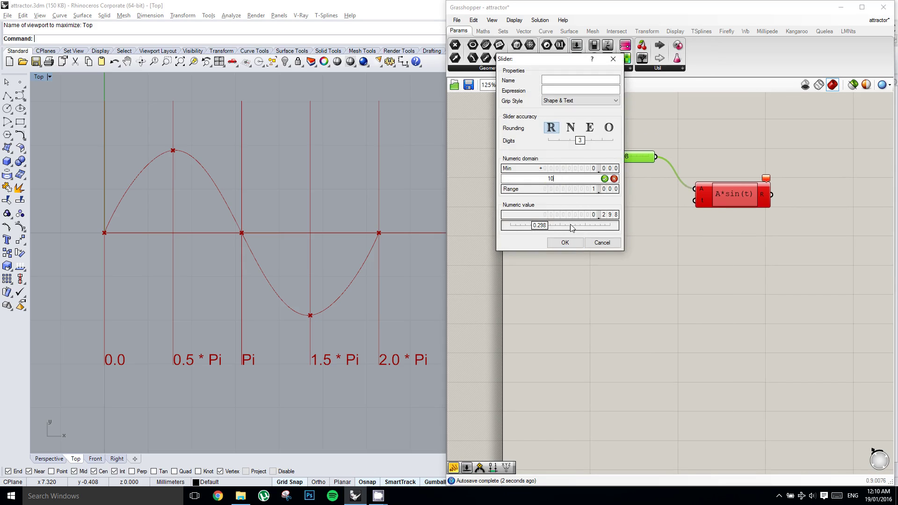
{"action": "left_click", "coordinate": [565, 242]}
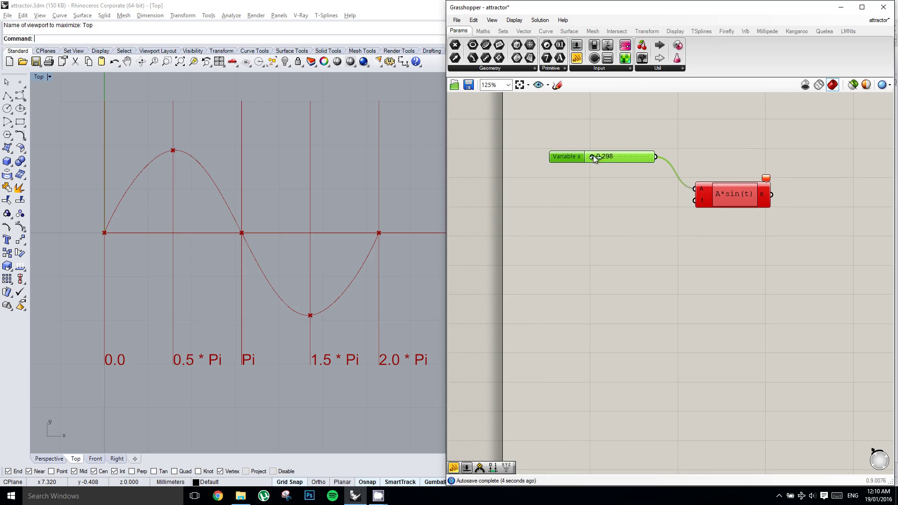
{"action": "right_click_drag", "start_coordinate": [593, 206], "coordinate": [631, 184]}
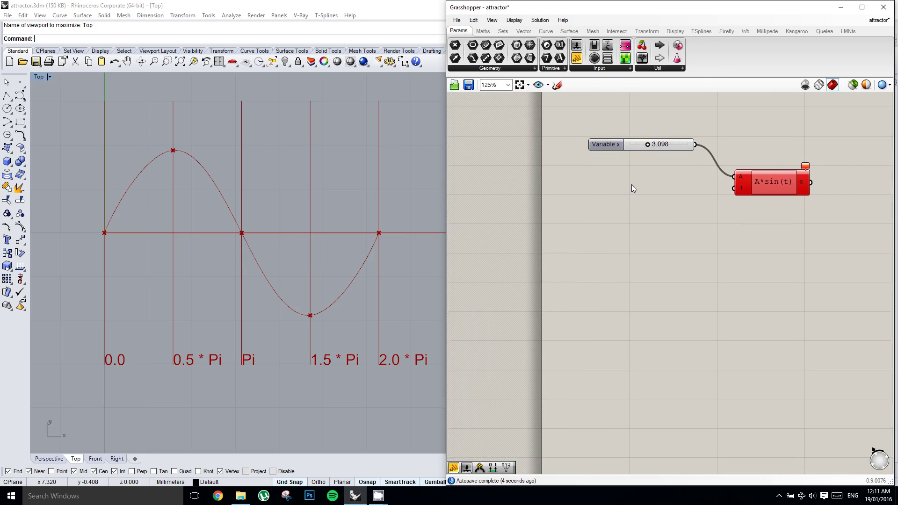
Add a Range component below the slider, connect its output to the expression's t input, and align it with that input.
{"action": "double_click", "coordinate": [631, 184]}
{"action": "type", "text": "range"}
{"action": "key", "text": "Return"}
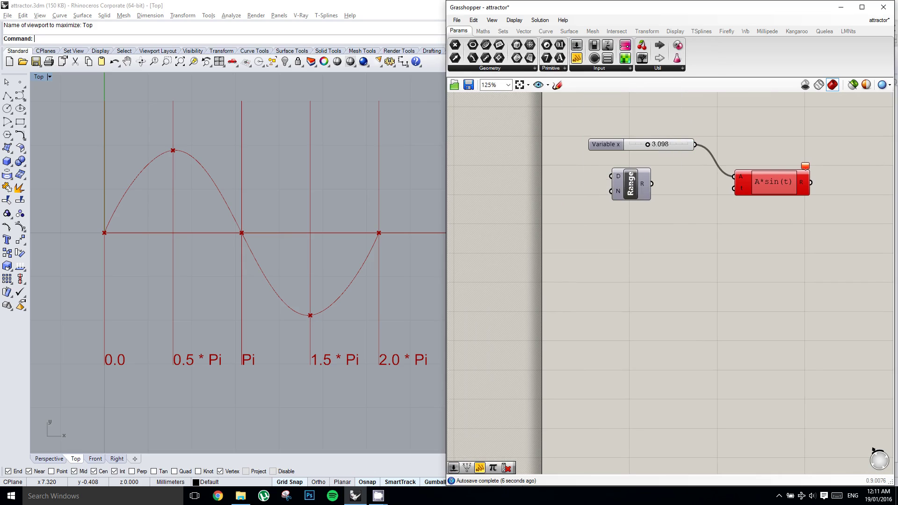
{"action": "left_click_drag", "start_coordinate": [654, 197], "coordinate": [733, 188]}
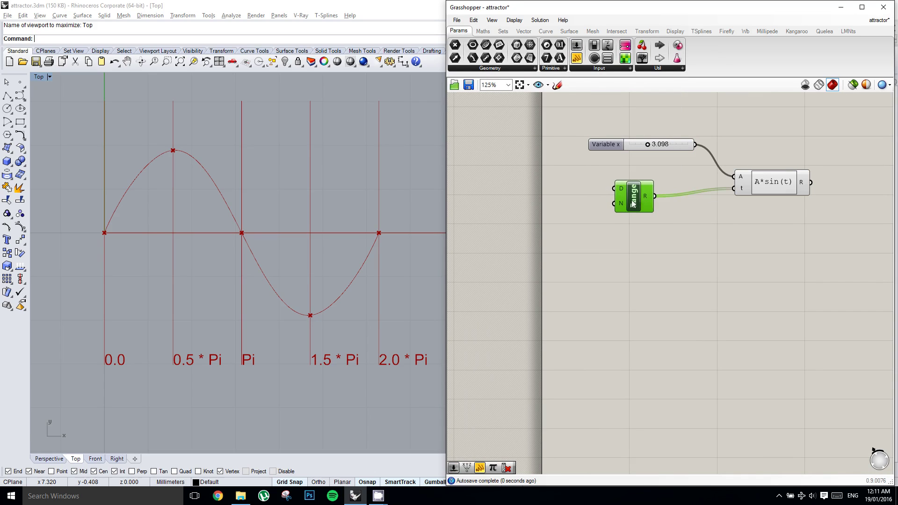
{"action": "left_click_drag", "start_coordinate": [634, 199], "coordinate": [654, 194]}
{"action": "right_click_drag", "start_coordinate": [587, 183], "coordinate": [591, 183]}
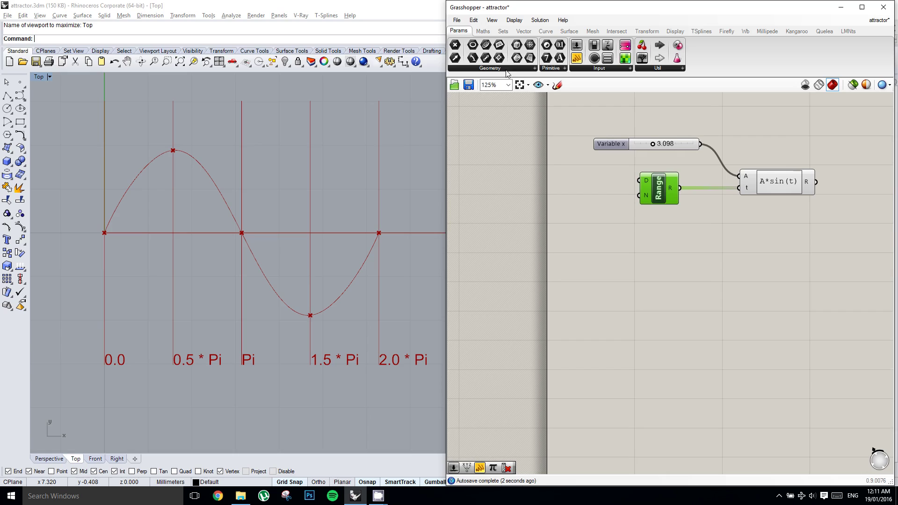
Add a Construct Domain component and connect its output to the Range component's D input.
{"action": "left_click", "coordinate": [483, 30]}
{"action": "left_click_drag", "start_coordinate": [455, 44], "coordinate": [554, 181]}
{"action": "right_click_drag", "start_coordinate": [571, 175], "coordinate": [577, 171]}
{"action": "left_click_drag", "start_coordinate": [589, 177], "coordinate": [645, 177]}
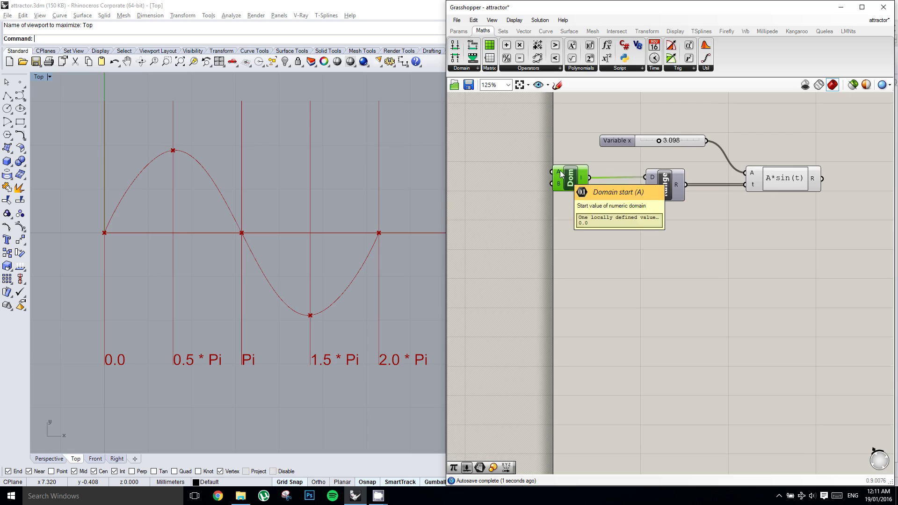
Add a Pi component, connect its output to the domain's B input, and line it up with that input.
{"action": "right_click_drag", "start_coordinate": [511, 175], "coordinate": [629, 181]}
{"action": "double_click", "coordinate": [544, 187]}
{"action": "type", "text": "pi"}
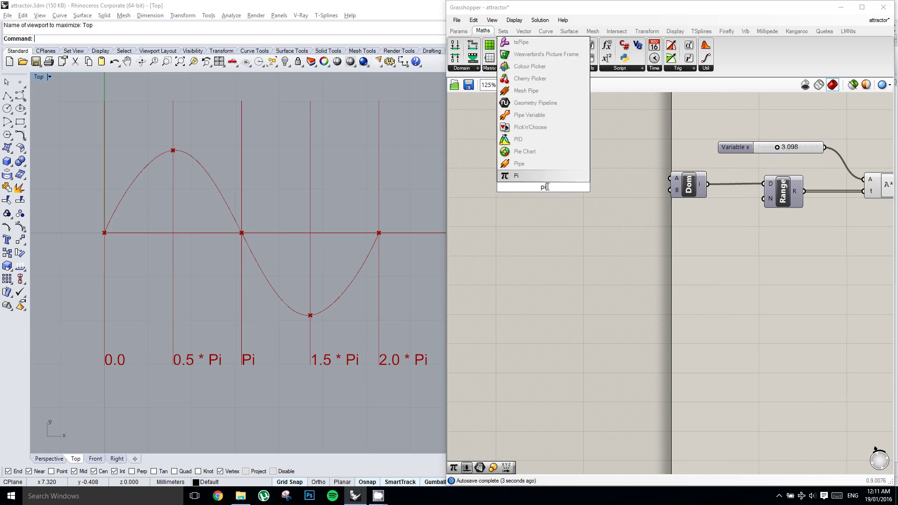
{"action": "key", "text": "Return"}
{"action": "left_click_drag", "start_coordinate": [546, 187], "coordinate": [671, 191]}
{"action": "left_click_drag", "start_coordinate": [601, 187], "coordinate": [605, 190]}
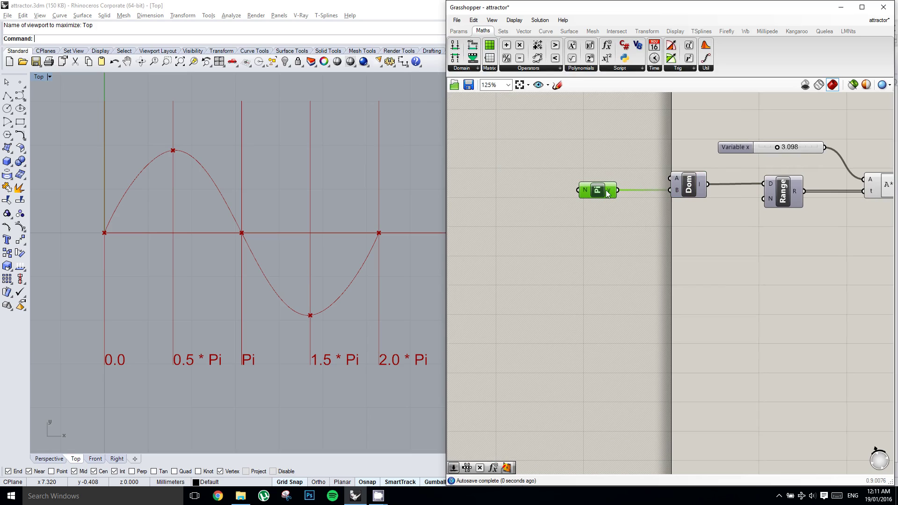
Add a number slider beside the Pi component and set its maximum to 10.
{"action": "left_click", "coordinate": [459, 30]}
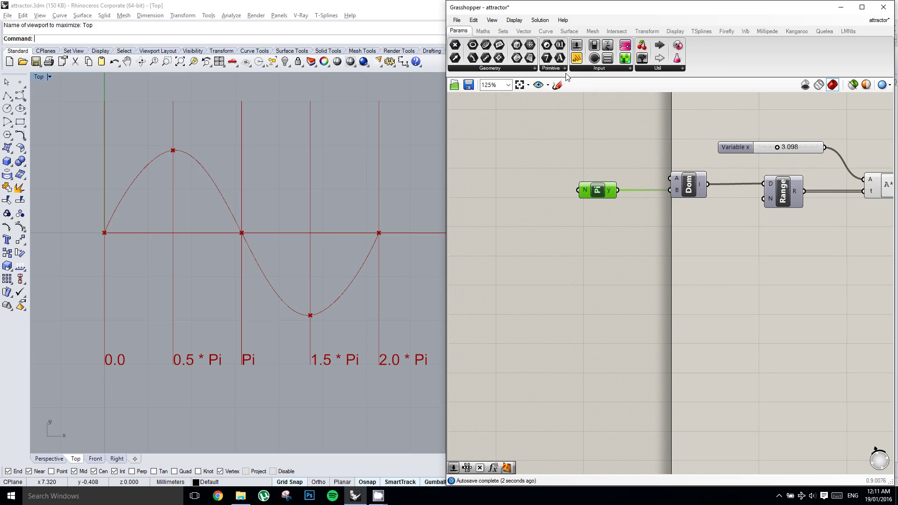
{"action": "left_click_drag", "start_coordinate": [574, 43], "coordinate": [511, 188]}
{"action": "right_click_drag", "start_coordinate": [510, 186], "coordinate": [537, 181]}
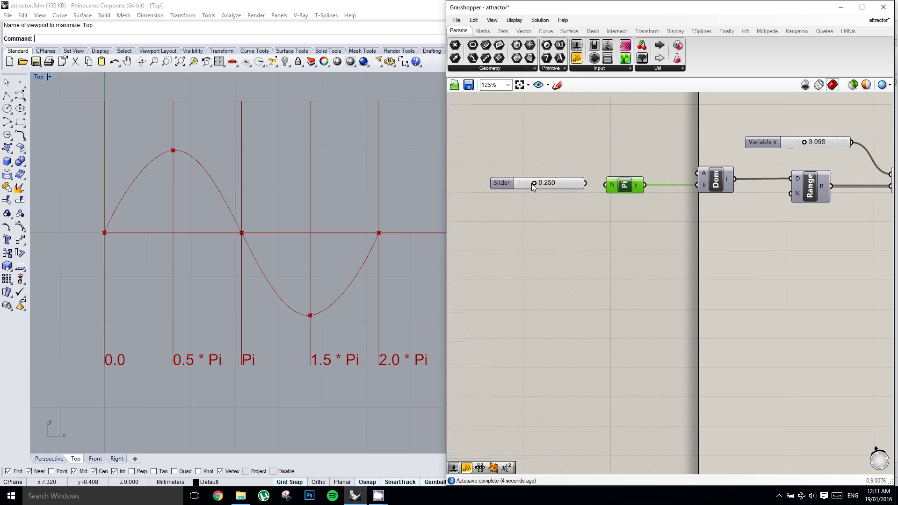
{"action": "left_click", "coordinate": [501, 184]}
{"action": "double_click", "coordinate": [503, 183]}
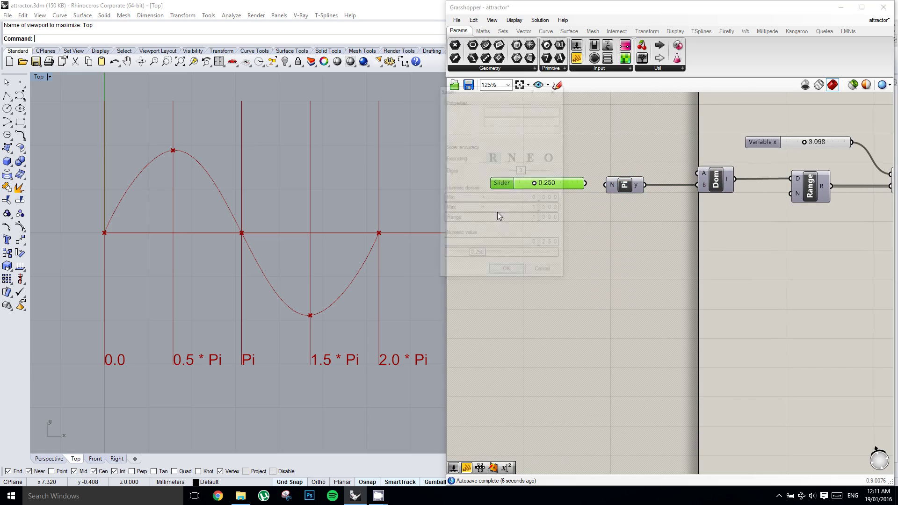
{"action": "double_click", "coordinate": [509, 208]}
{"action": "type", "text": "10"}
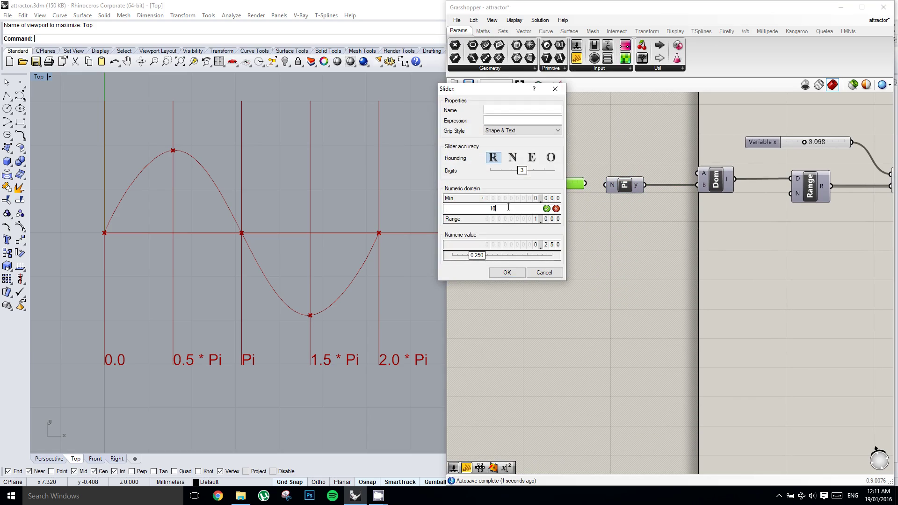
{"action": "left_click", "coordinate": [507, 273]}
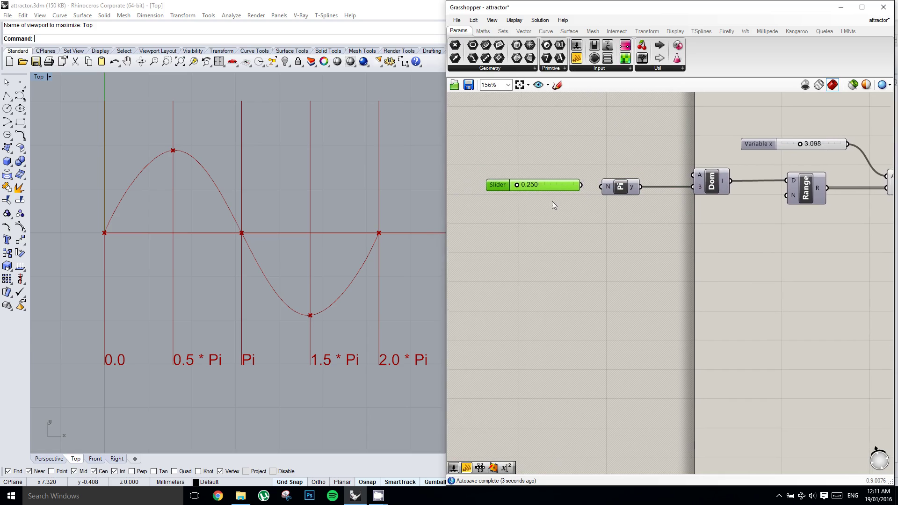
Set the new slider's value to 2 and connect it to the Pi component's N input.
{"action": "scroll", "coordinate": [554, 192], "scroll_direction": "up", "scroll_amount": 1}
{"action": "double_click", "coordinate": [548, 180]}
{"action": "type", "text": "2"}
{"action": "key", "text": "Return"}
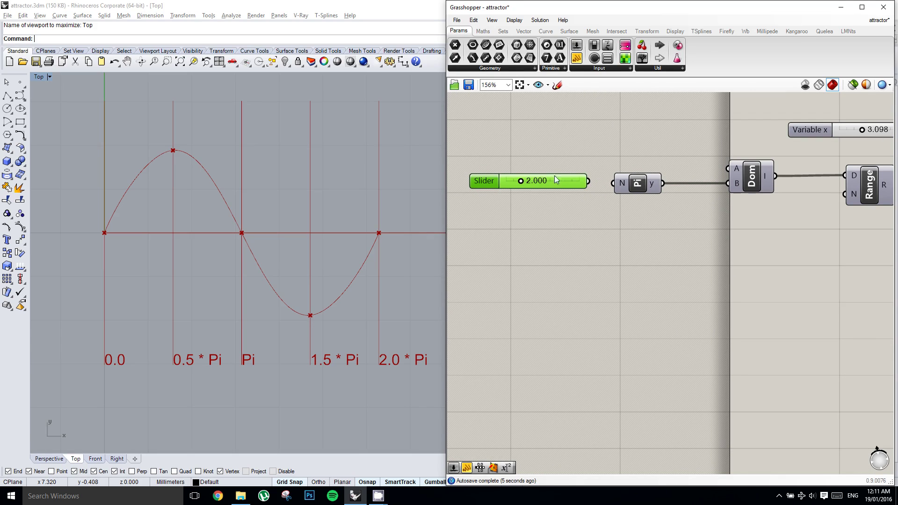
{"action": "left_click_drag", "start_coordinate": [588, 181], "coordinate": [611, 185]}
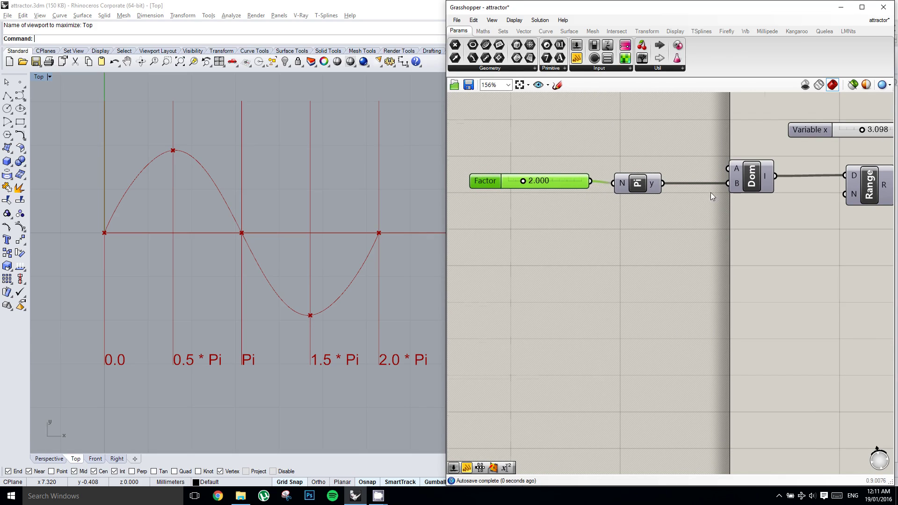
Add a number slider below the Construct Domain component and set its maximum to 128.
{"action": "right_click_drag", "start_coordinate": [711, 193], "coordinate": [603, 153]}
{"action": "left_click", "coordinate": [578, 45]}
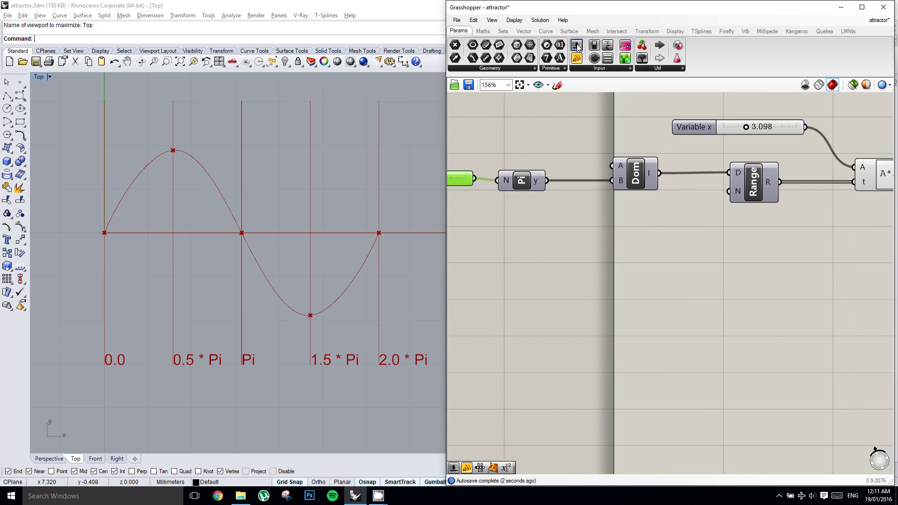
{"action": "left_click", "coordinate": [640, 235]}
{"action": "right_click_drag", "start_coordinate": [721, 211], "coordinate": [685, 204]}
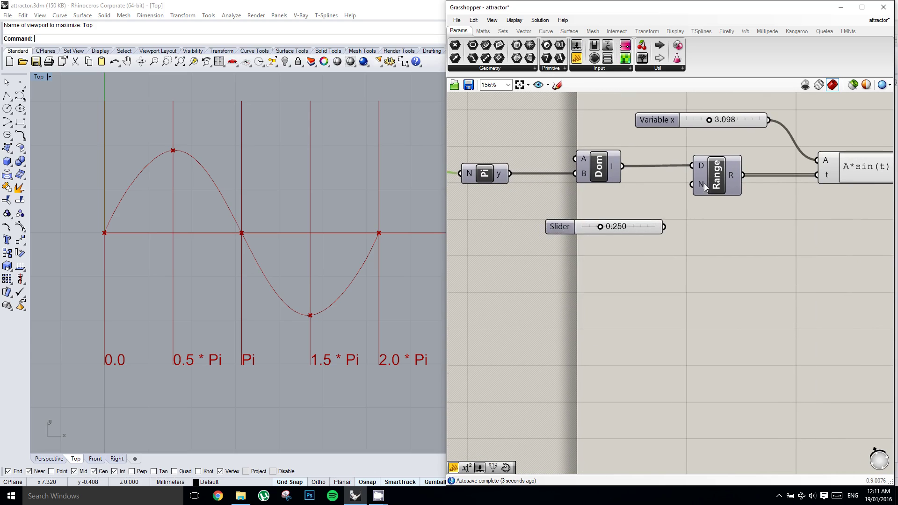
{"action": "double_click", "coordinate": [566, 225]}
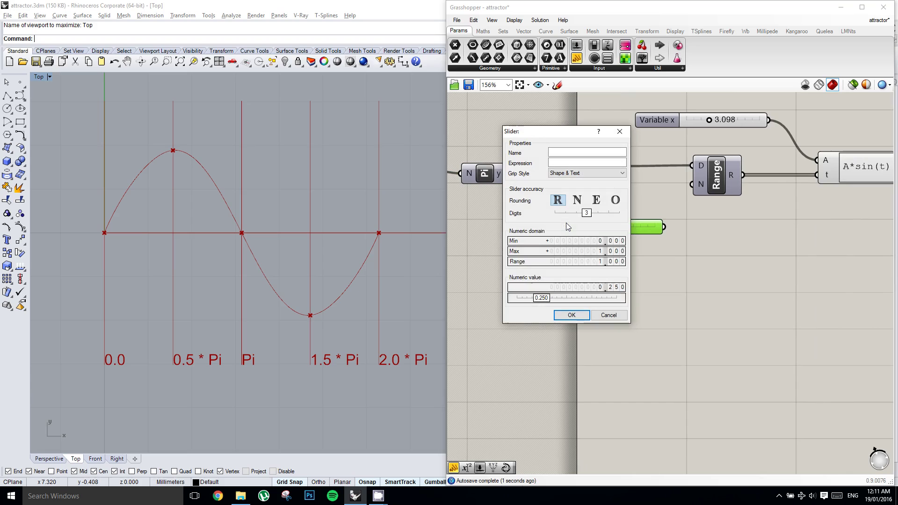
{"action": "double_click", "coordinate": [576, 251]}
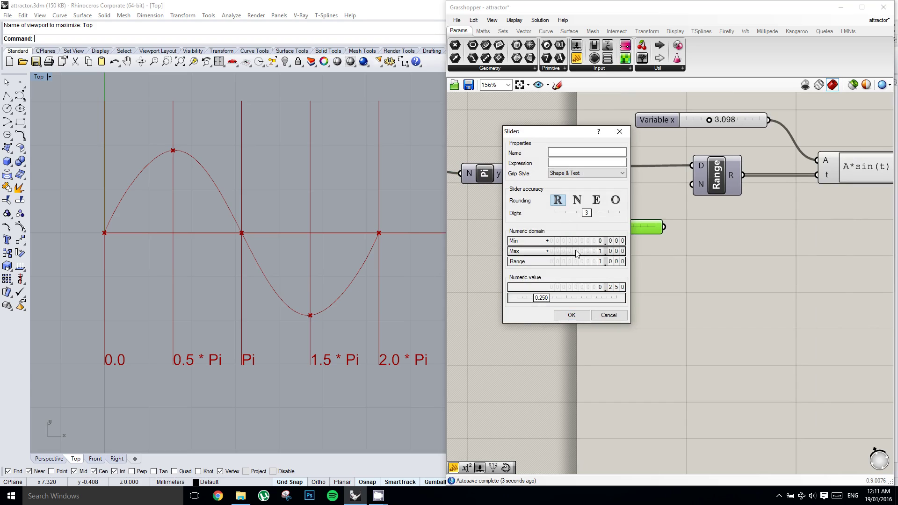
{"action": "type", "text": "128"}
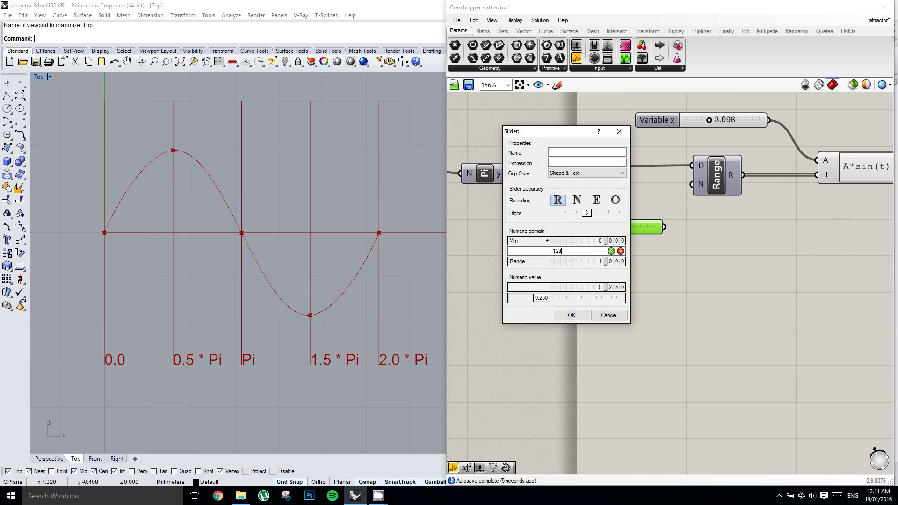
{"action": "left_click", "coordinate": [568, 316]}
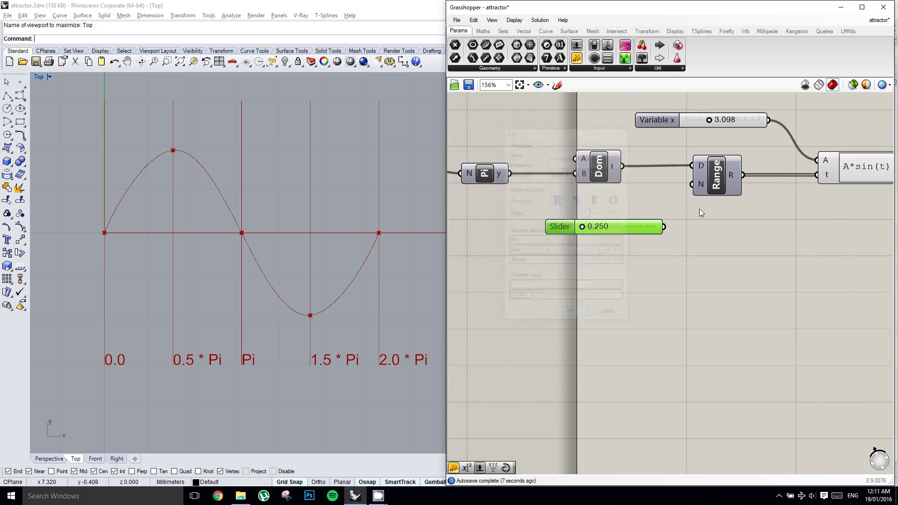
Connect the new slider's output to the Range component's N input.
{"action": "left_click_drag", "start_coordinate": [658, 229], "coordinate": [687, 189]}
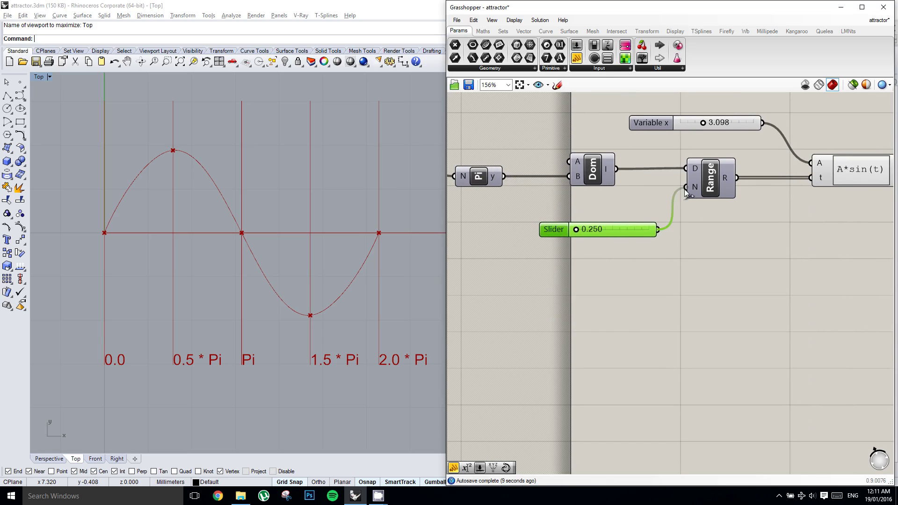
{"action": "left_click_drag", "start_coordinate": [684, 189], "coordinate": [685, 190]}
{"action": "right_click_drag", "start_coordinate": [677, 206], "coordinate": [665, 208]}
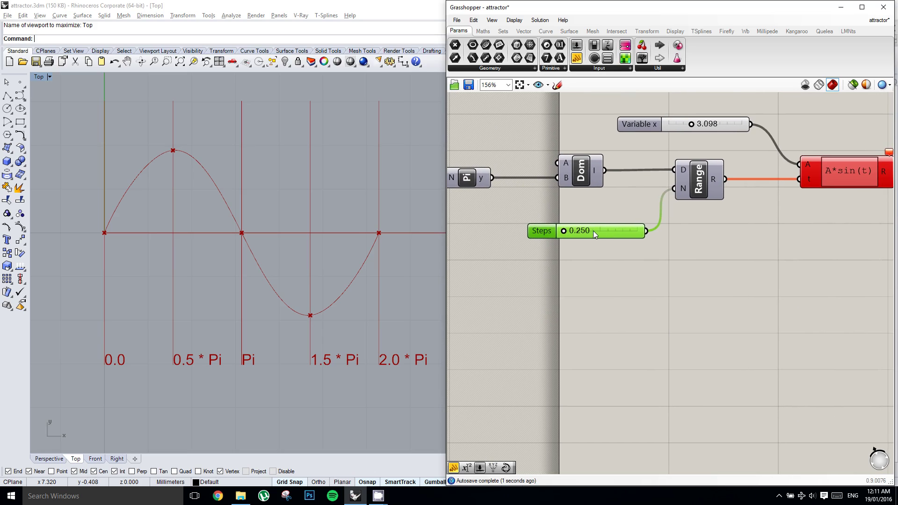
Switch the Steps slider to integer values and set it to 4.
{"action": "right_click", "coordinate": [593, 231]}
{"action": "mouse_move", "coordinate": [653, 263]}
{"action": "left_click", "coordinate": [715, 273]}
{"action": "double_click", "coordinate": [610, 230]}
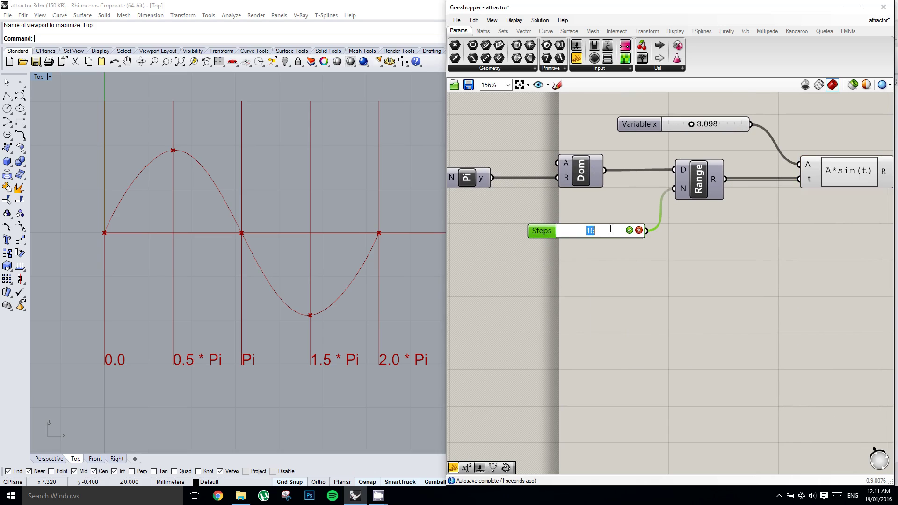
{"action": "type", "text": "4"}
{"action": "key", "text": "Return"}
Turn off the preview of the point and interpolated curve components in the earlier definition above.
{"action": "right_click_drag", "start_coordinate": [680, 208], "coordinate": [632, 221]}
{"action": "scroll", "coordinate": [646, 215], "scroll_direction": "down", "scroll_amount": 7}
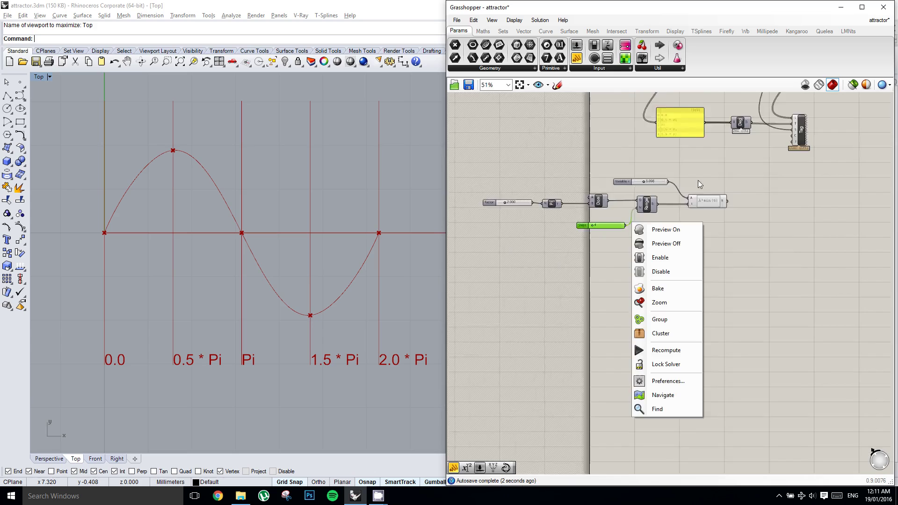
{"action": "right_click_drag", "start_coordinate": [689, 181], "coordinate": [676, 224]}
{"action": "right_click_drag", "start_coordinate": [723, 155], "coordinate": [701, 189]}
{"action": "scroll", "coordinate": [748, 185], "scroll_direction": "up", "scroll_amount": 3}
{"action": "left_click_drag", "start_coordinate": [795, 217], "coordinate": [667, 184]}
{"action": "middle_click", "coordinate": [667, 185]}
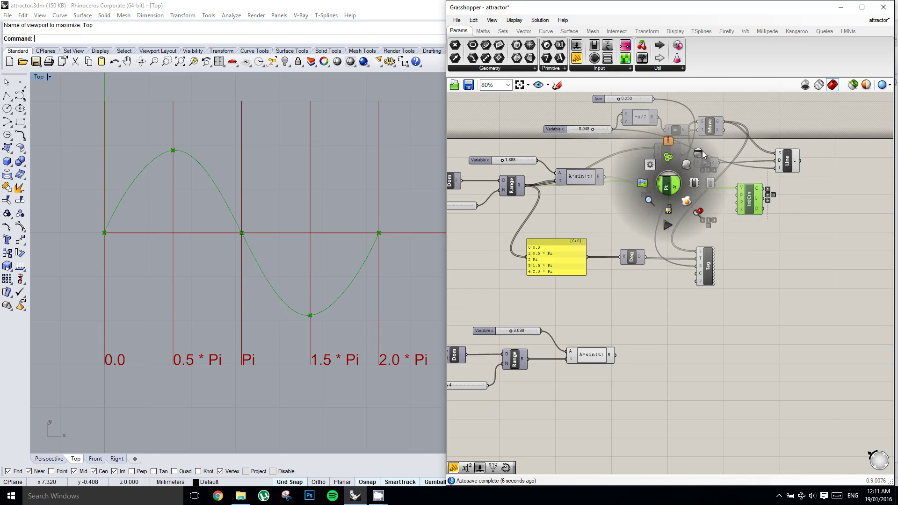
{"action": "left_click", "coordinate": [697, 156]}
Add a Construct Point component beside the new A*sin(t) expression.
{"action": "right_click_drag", "start_coordinate": [674, 240], "coordinate": [714, 174]}
{"action": "right_click_drag", "start_coordinate": [695, 263], "coordinate": [732, 196]}
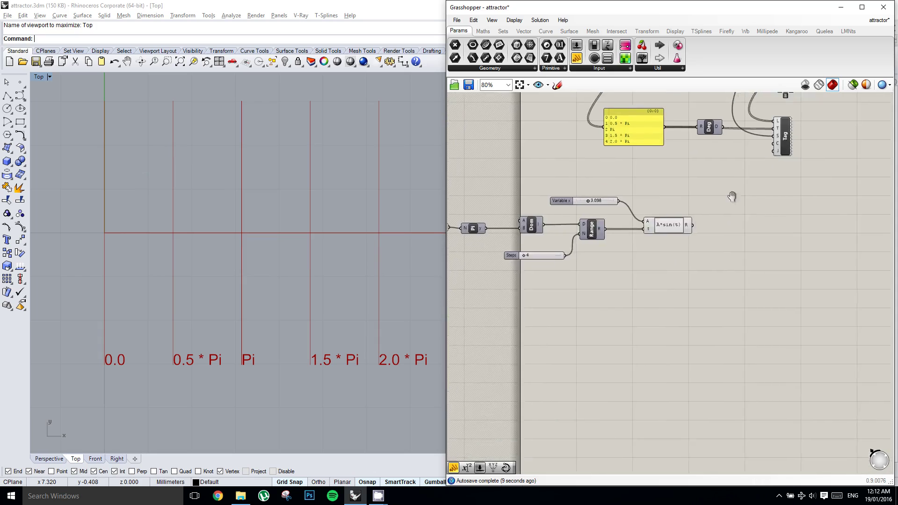
{"action": "right_click_drag", "start_coordinate": [747, 227], "coordinate": [764, 212]}
{"action": "right_click_drag", "start_coordinate": [680, 237], "coordinate": [779, 218]}
{"action": "scroll", "coordinate": [696, 209], "scroll_direction": "up", "scroll_amount": 1}
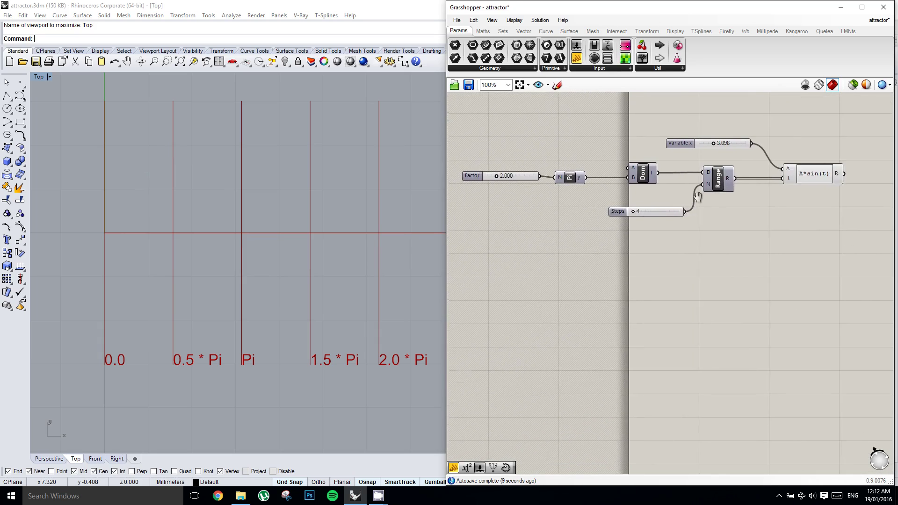
{"action": "right_click", "coordinate": [700, 198]}
{"action": "right_click_drag", "start_coordinate": [819, 194], "coordinate": [768, 197]}
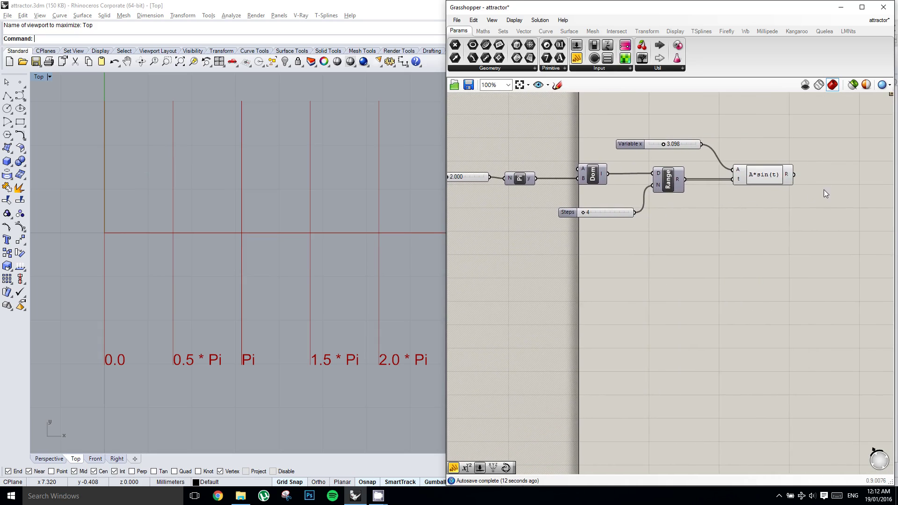
{"action": "scroll", "coordinate": [826, 193], "scroll_direction": "up", "scroll_amount": 1}
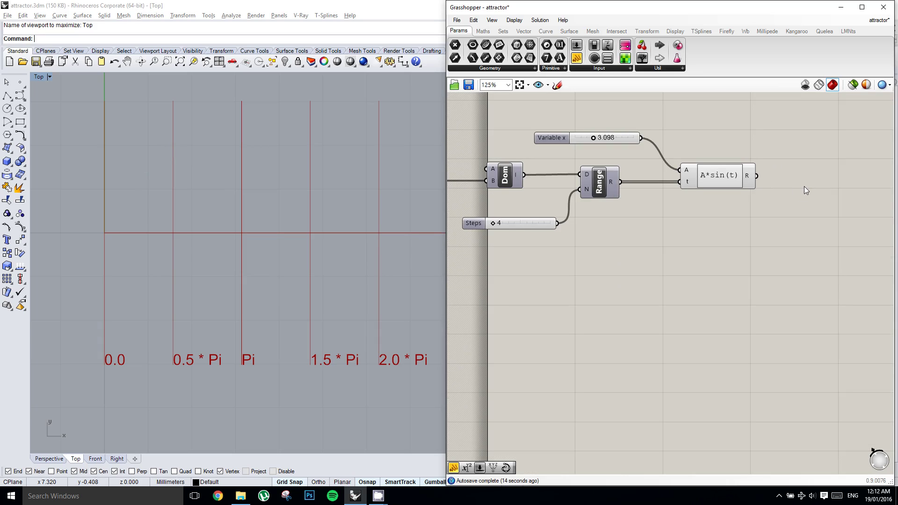
{"action": "mouse_move", "coordinate": [749, 177]}
{"action": "mouse_move", "coordinate": [613, 182]}
{"action": "left_click", "coordinate": [483, 31]}
{"action": "left_click", "coordinate": [523, 31]}
{"action": "left_click_drag", "start_coordinate": [577, 47], "coordinate": [825, 188]}
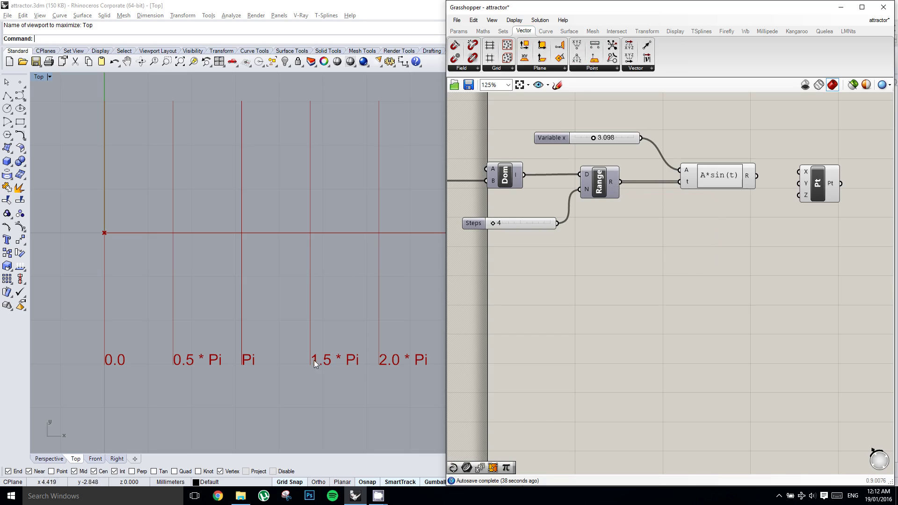
Move the Construct Point component lower, connecting the Range output to its X input and the A*sin(t) result to its Y input.
{"action": "left_click_drag", "start_coordinate": [757, 176], "coordinate": [863, 230]}
{"action": "right_click_drag", "start_coordinate": [806, 201], "coordinate": [713, 195]}
{"action": "left_click", "coordinate": [675, 174]}
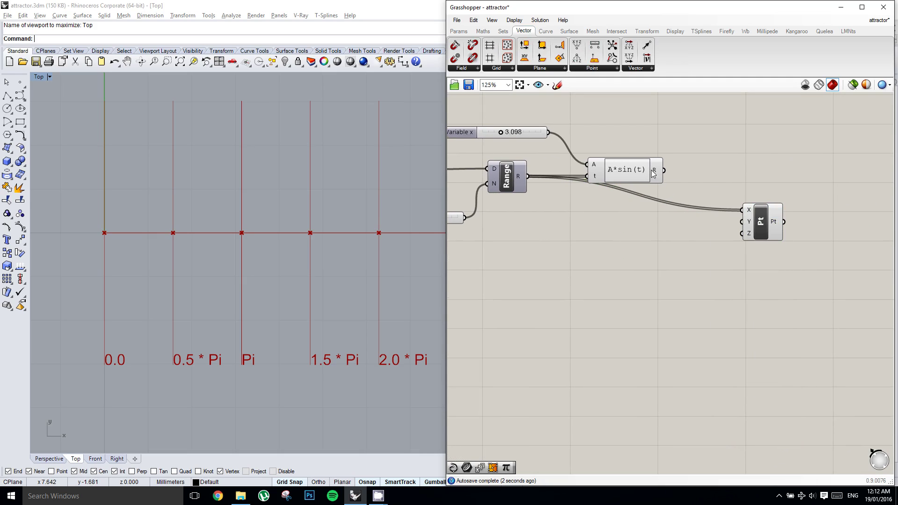
{"action": "mouse_move", "coordinate": [655, 173]}
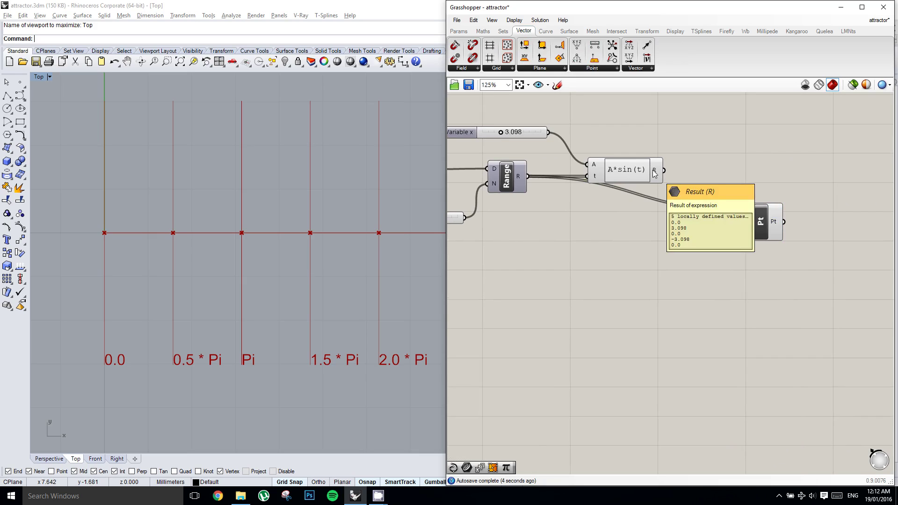
{"action": "left_click_drag", "start_coordinate": [664, 171], "coordinate": [742, 223]}
Add an Interpolate curve component and connect the Construct Point output to its V input.
{"action": "right_click_drag", "start_coordinate": [535, 160], "coordinate": [609, 166]}
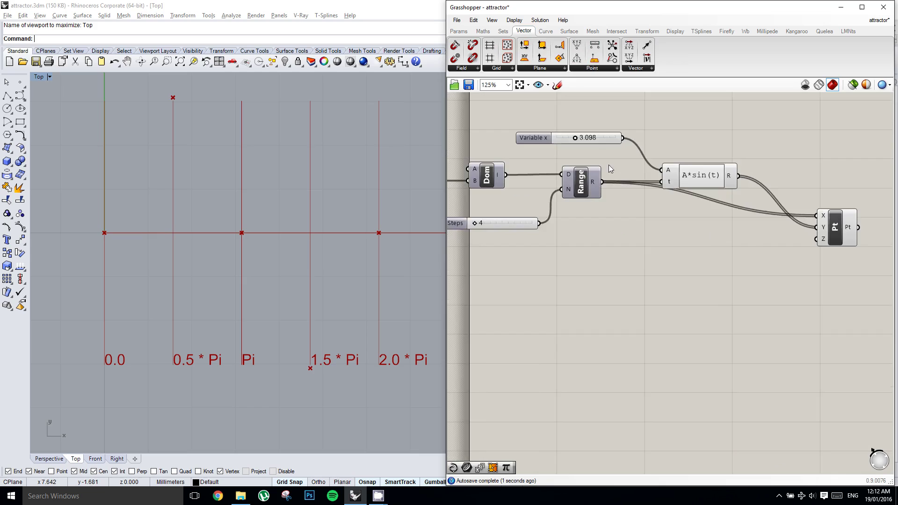
{"action": "right_click_drag", "start_coordinate": [708, 180], "coordinate": [602, 196]}
{"action": "right_click_drag", "start_coordinate": [818, 223], "coordinate": [736, 216]}
{"action": "double_click", "coordinate": [760, 205]}
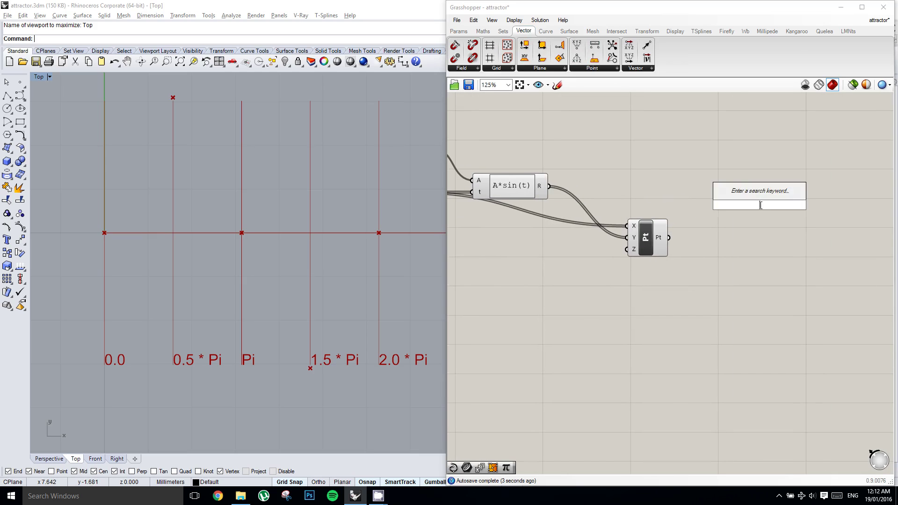
{"action": "type", "text": "interpo"}
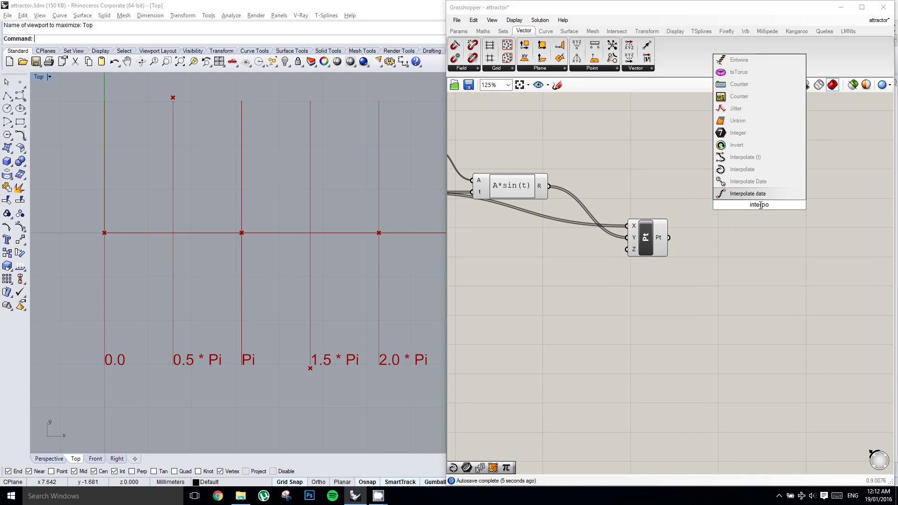
{"action": "key", "text": "Up"}
{"action": "key", "text": "Up"}
{"action": "key", "text": "Return"}
{"action": "right_click_drag", "start_coordinate": [760, 206], "coordinate": [755, 191]}
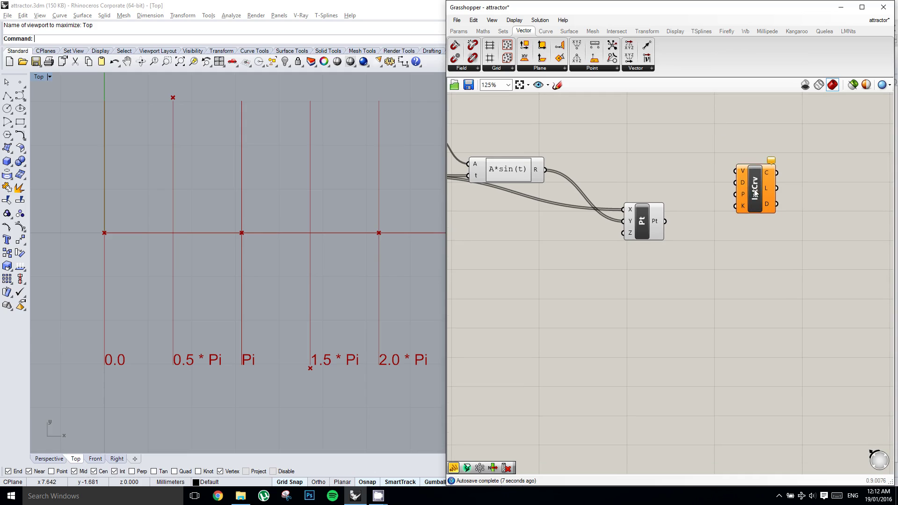
{"action": "left_click", "coordinate": [755, 192]}
{"action": "left_click_drag", "start_coordinate": [665, 223], "coordinate": [753, 219]}
Lower the amplitude slider feeding the expression's A input to 2.266.
{"action": "right_click_drag", "start_coordinate": [493, 161], "coordinate": [636, 178]}
{"action": "scroll", "coordinate": [498, 164], "scroll_direction": "up", "scroll_amount": 1}
{"action": "left_click", "coordinate": [551, 163]}
{"action": "mouse_move", "coordinate": [522, 145]}
{"action": "left_mouse_down"}
{"action": "mouse_move", "coordinate": [507, 146]}
{"action": "mouse_move", "coordinate": [529, 147]}
{"action": "mouse_move", "coordinate": [521, 151]}
{"action": "left_mouse_up"}
Lower the Factor slider to 1.936 to test the curve's extent, and reset it to 2.
{"action": "right_click_drag", "start_coordinate": [578, 187], "coordinate": [772, 191]}
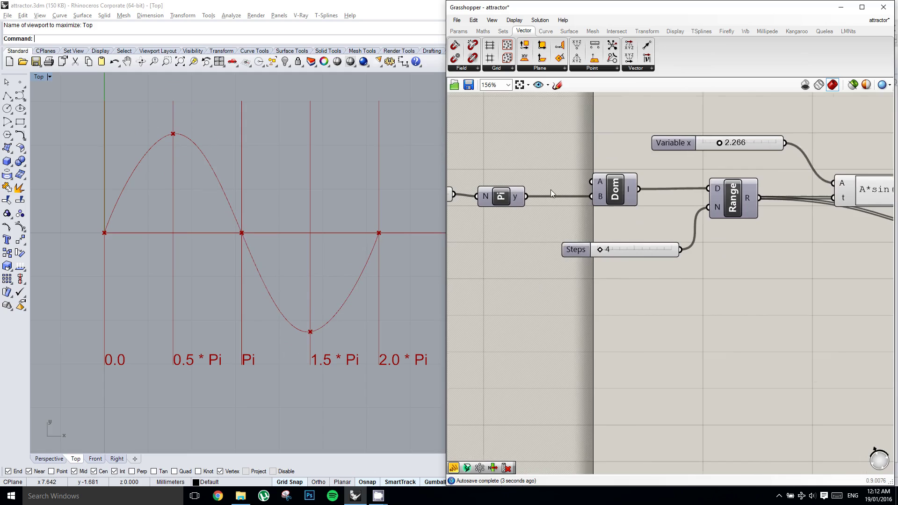
{"action": "right_click_drag", "start_coordinate": [551, 192], "coordinate": [703, 195]}
{"action": "right_click_drag", "start_coordinate": [632, 191], "coordinate": [779, 183]}
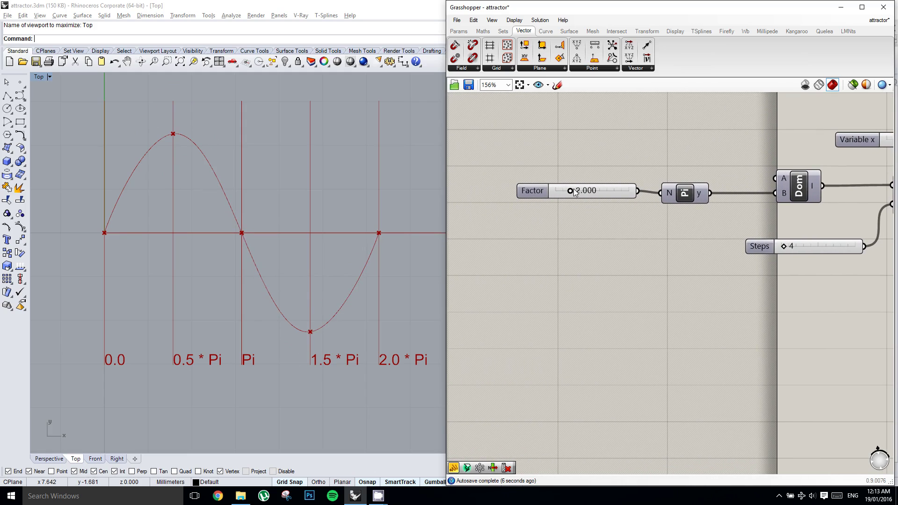
{"action": "left_click_drag", "start_coordinate": [571, 194], "coordinate": [570, 196]}
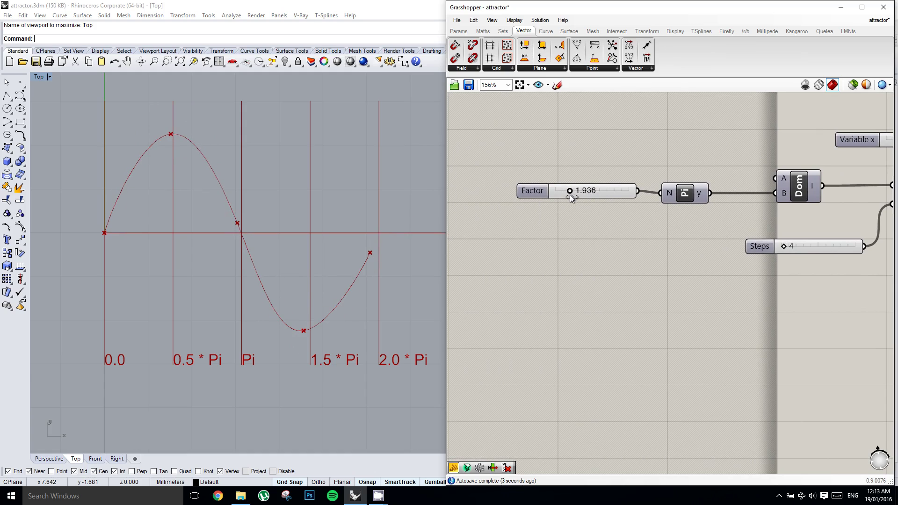
{"action": "double_click", "coordinate": [603, 192]}
{"action": "type", "text": "2"}
{"action": "key", "text": "Return"}
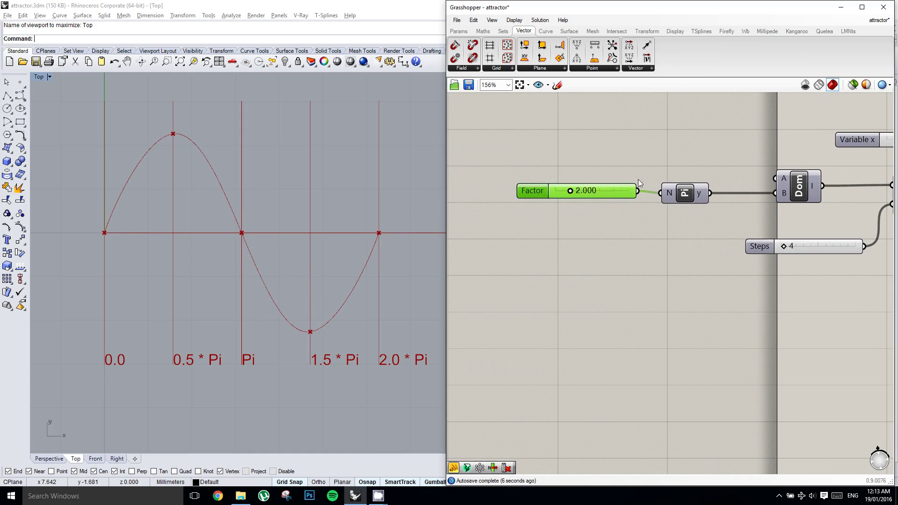
Set the Steps slider to 128.
{"action": "right_click_drag", "start_coordinate": [819, 234], "coordinate": [683, 238]}
{"action": "double_click", "coordinate": [684, 238]}
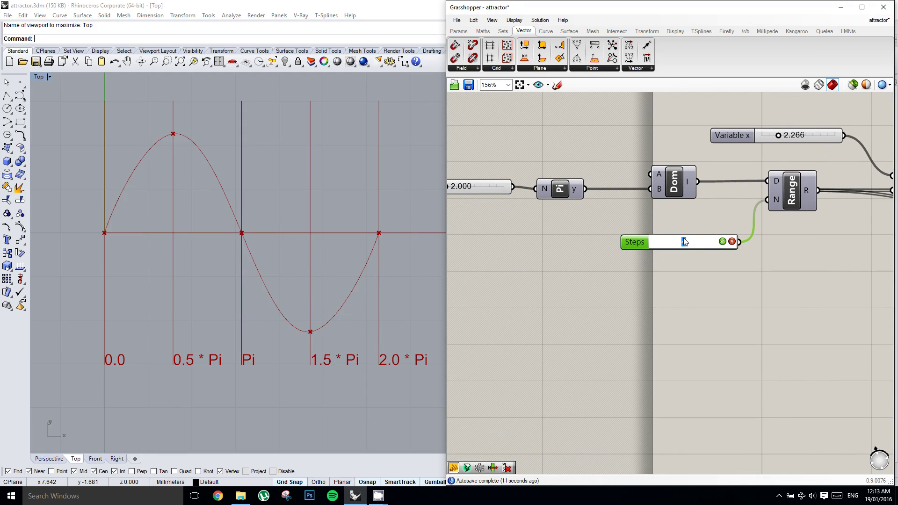
{"action": "type", "text": "128"}
{"action": "key", "text": "Return"}
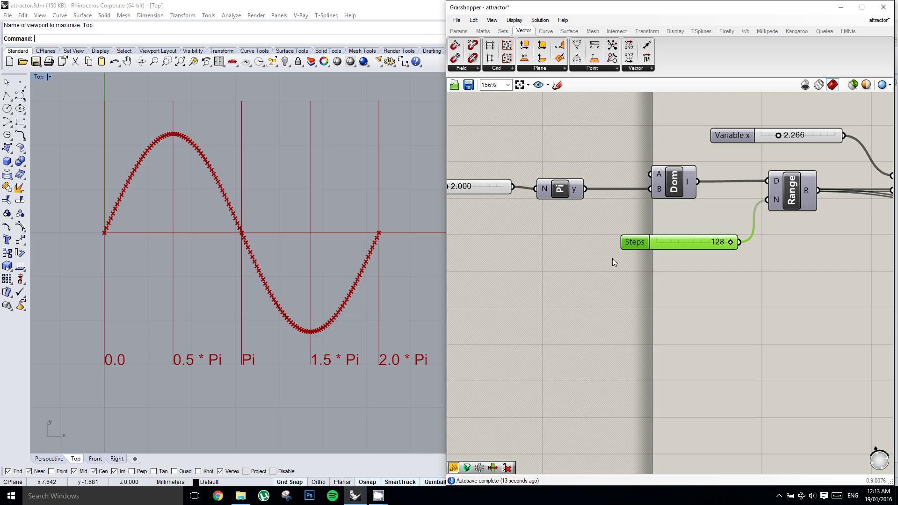
{"action": "right_click_drag", "start_coordinate": [638, 269], "coordinate": [584, 229]}
{"action": "scroll", "coordinate": [585, 229], "scroll_direction": "down", "scroll_amount": 2}
{"action": "right_click_drag", "start_coordinate": [762, 245], "coordinate": [646, 237]}
{"action": "right_click_drag", "start_coordinate": [793, 264], "coordinate": [770, 262]}
{"action": "left_click", "coordinate": [787, 245]}
{"action": "right_click_drag", "start_coordinate": [652, 242], "coordinate": [792, 230]}
{"action": "left_click", "coordinate": [613, 245]}
Try shorter domains by lowering the Factor slider to 1.754 and setting it to 1.
{"action": "scroll", "coordinate": [523, 187], "scroll_direction": "up", "scroll_amount": 1}
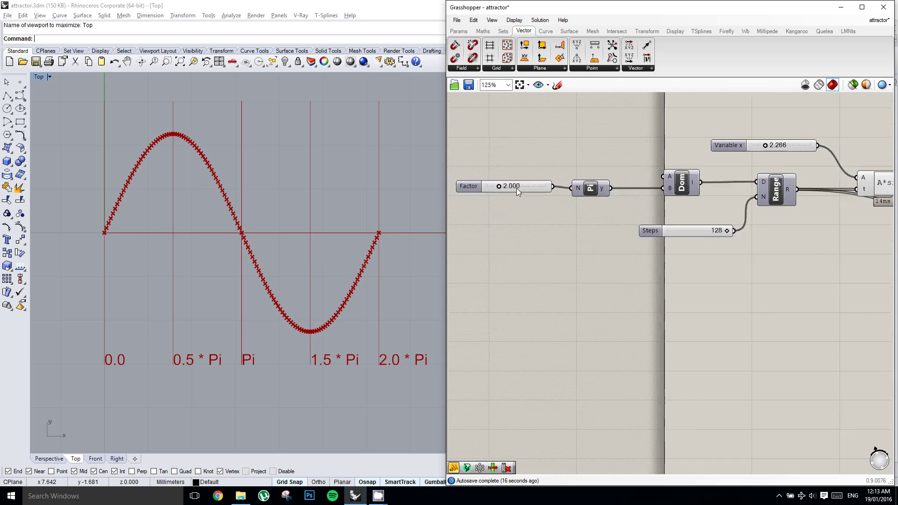
{"action": "right_click_drag", "start_coordinate": [524, 186], "coordinate": [565, 188]}
{"action": "scroll", "coordinate": [552, 189], "scroll_direction": "up", "scroll_amount": 2}
{"action": "scroll", "coordinate": [541, 195], "scroll_direction": "up", "scroll_amount": 1}
{"action": "left_click_drag", "start_coordinate": [529, 188], "coordinate": [526, 194]}
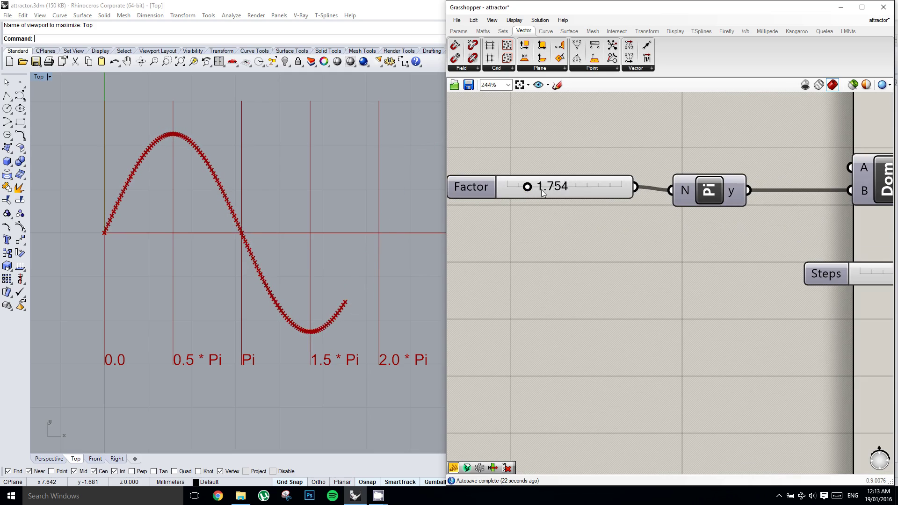
{"action": "double_click", "coordinate": [582, 189]}
{"action": "type", "text": "1"}
{"action": "key", "text": "Return"}
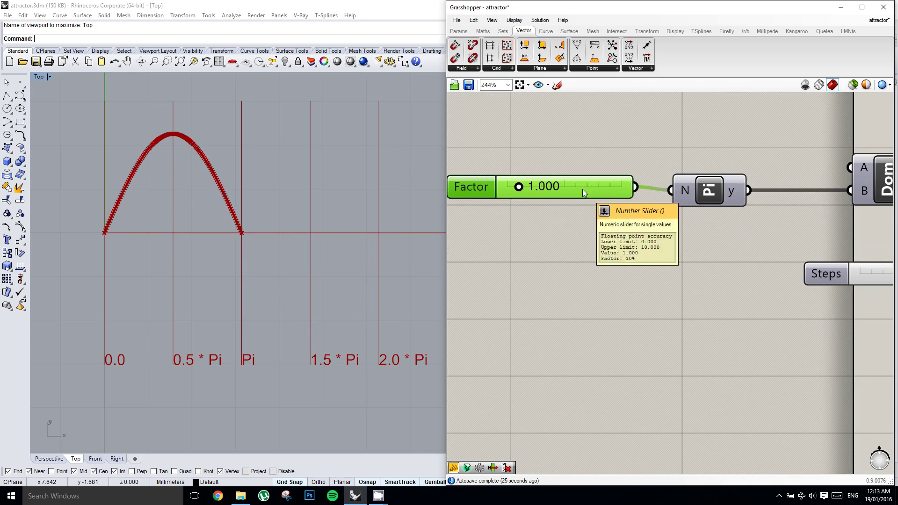
Line up the Factor slider with the Pi component's N input and set its value to 4.
{"action": "left_click_drag", "start_coordinate": [606, 188], "coordinate": [601, 192]}
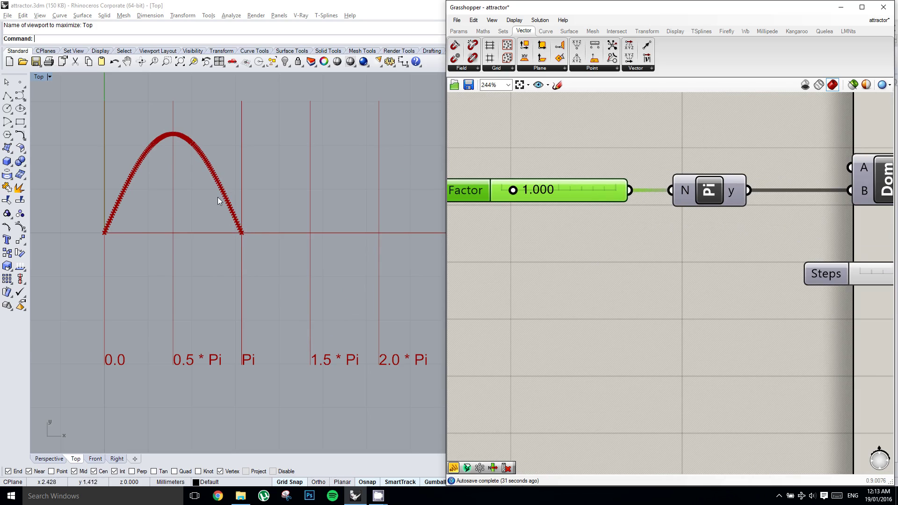
{"action": "right_click_drag", "start_coordinate": [235, 245], "coordinate": [265, 236]}
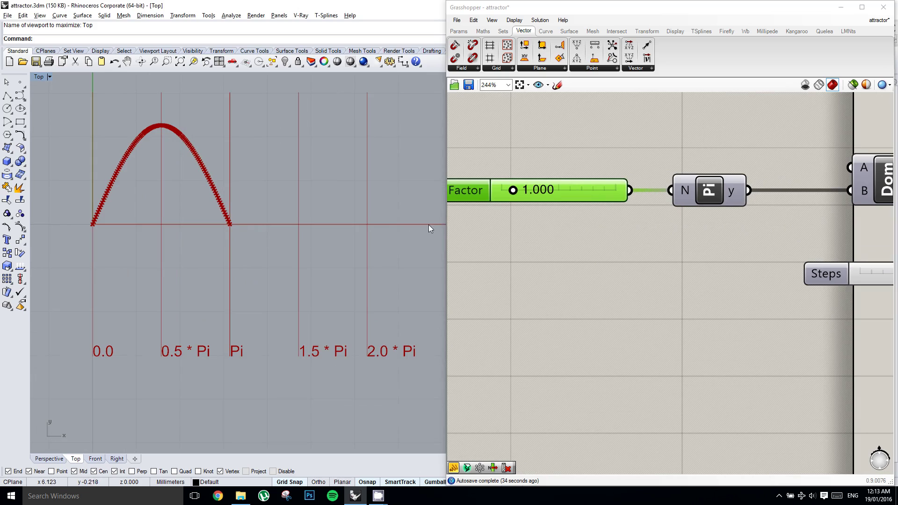
{"action": "right_click_drag", "start_coordinate": [588, 205], "coordinate": [611, 209]}
{"action": "double_click", "coordinate": [606, 197]}
{"action": "type", "text": "4"}
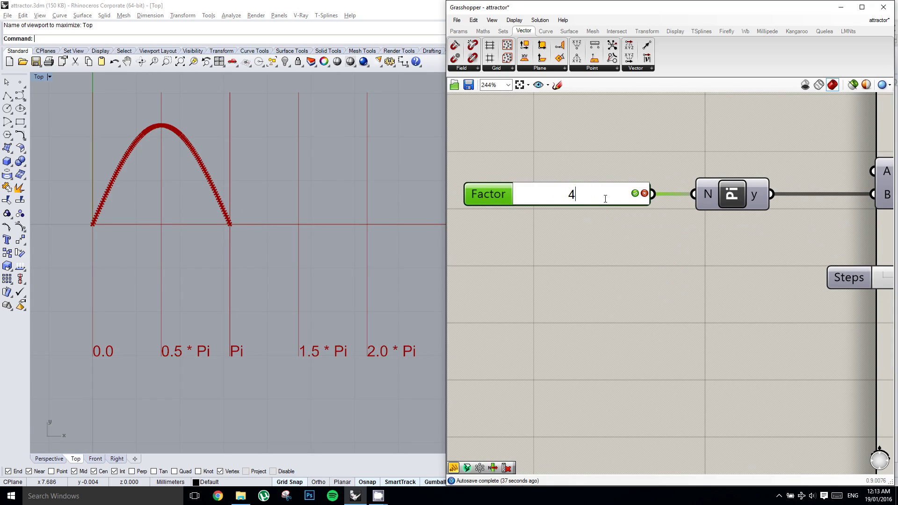
{"action": "key", "text": "Return"}
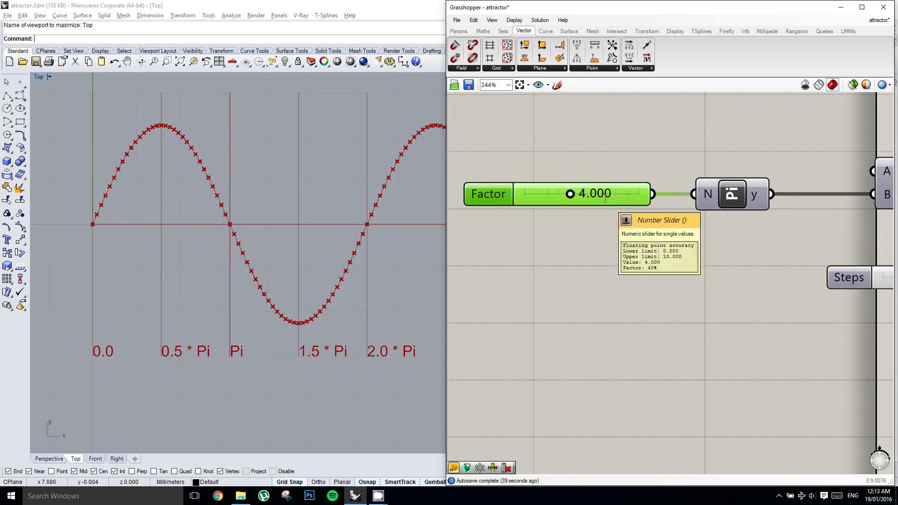
Change the expression component's formula from A*sin(t) to A*sin(t+x).
{"action": "right_click_drag", "start_coordinate": [360, 224], "coordinate": [275, 223]}
{"action": "scroll", "coordinate": [314, 221], "scroll_direction": "down", "scroll_amount": 2}
{"action": "scroll", "coordinate": [266, 213], "scroll_direction": "down", "scroll_amount": 2}
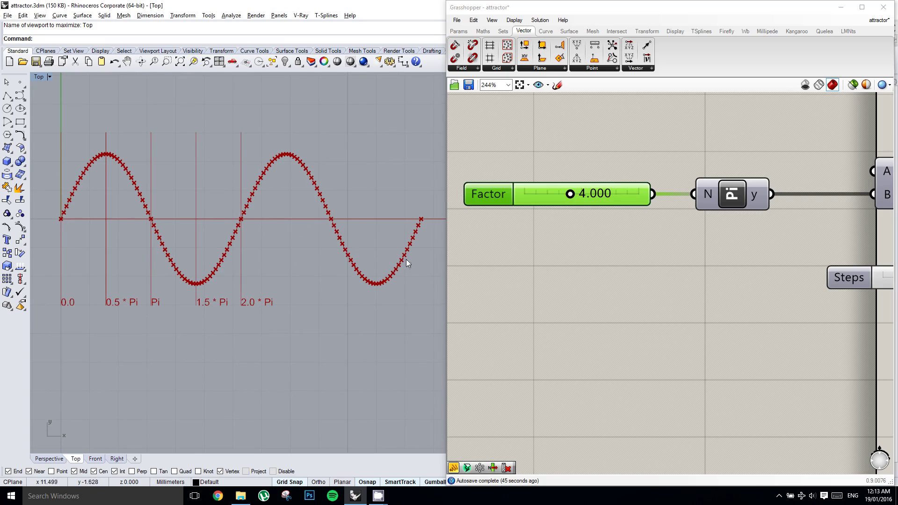
{"action": "right_click_drag", "start_coordinate": [791, 245], "coordinate": [650, 213]}
{"action": "scroll", "coordinate": [655, 216], "scroll_direction": "down", "scroll_amount": 2}
{"action": "right_click_drag", "start_coordinate": [750, 221], "coordinate": [610, 221]}
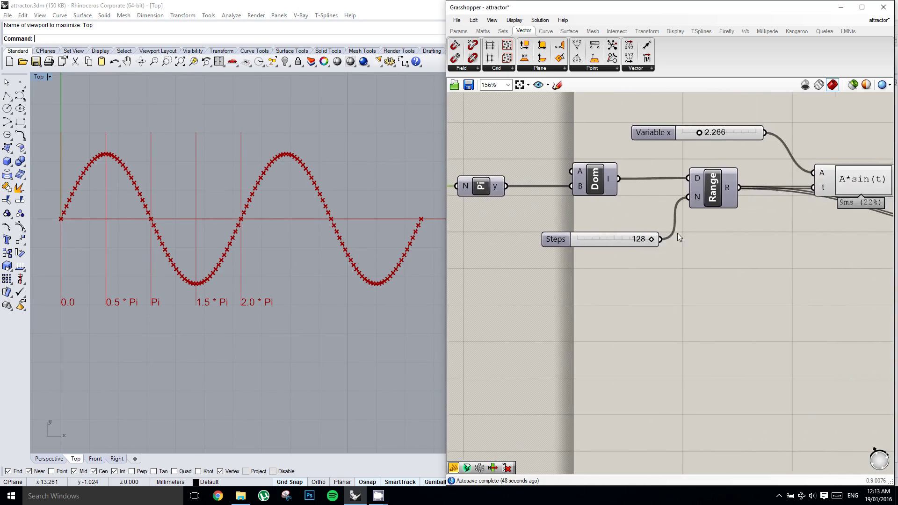
{"action": "right_click_drag", "start_coordinate": [702, 228], "coordinate": [652, 233]}
{"action": "right_click_drag", "start_coordinate": [757, 200], "coordinate": [700, 213]}
{"action": "left_click", "coordinate": [750, 195]}
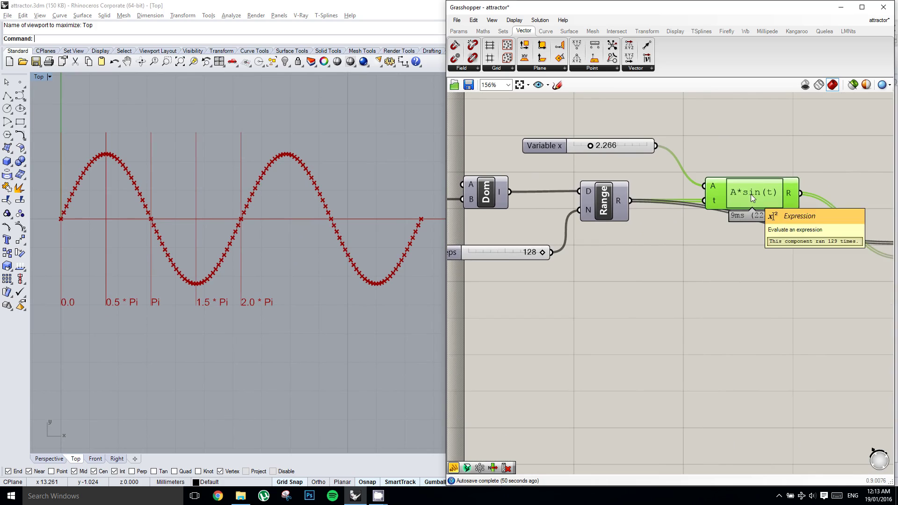
{"action": "double_click", "coordinate": [749, 195]}
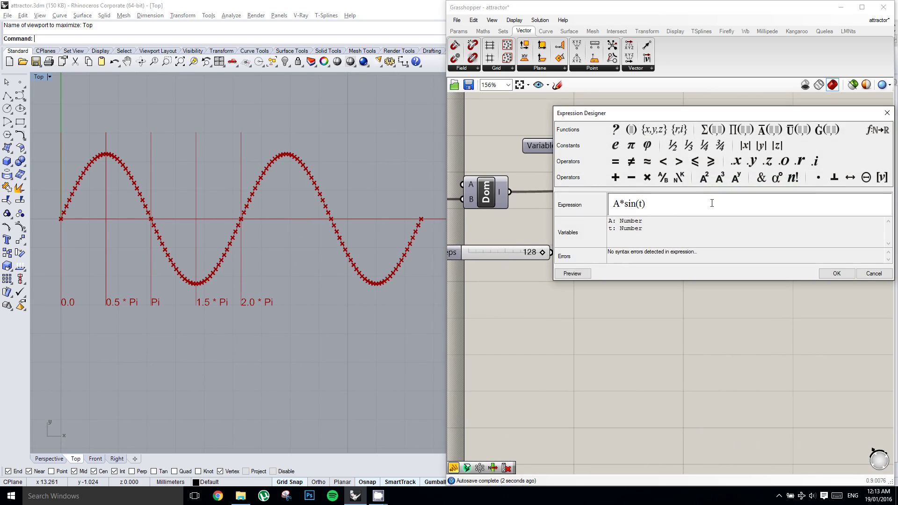
{"action": "type", "text": "+"}
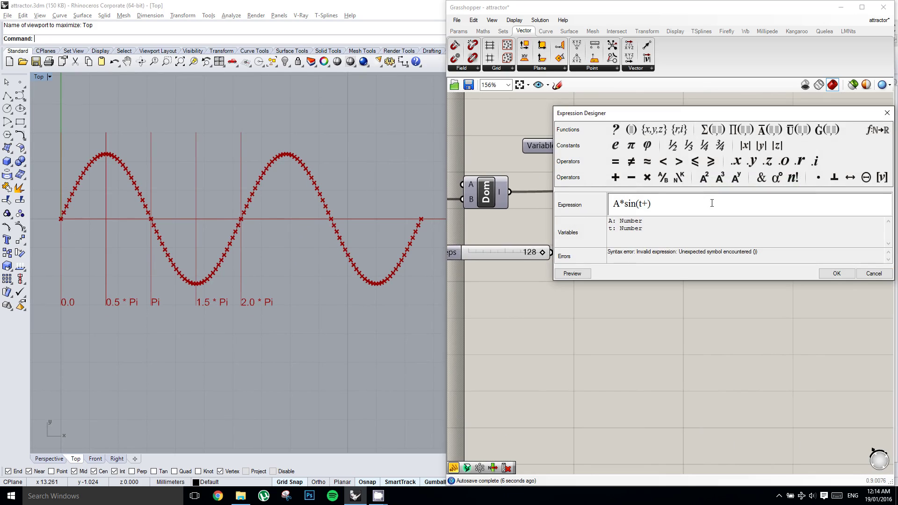
{"action": "type", "text": "x"}
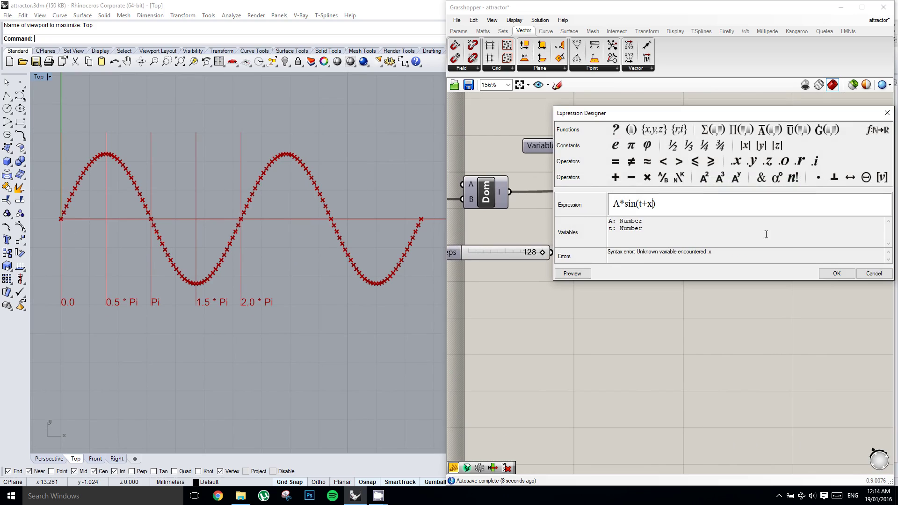
{"action": "left_click", "coordinate": [836, 275]}
Add a third input for the variable x below t on the expression component.
{"action": "mouse_move", "coordinate": [710, 244]}
{"action": "right_mouse_down"}
{"action": "mouse_move", "coordinate": [730, 247]}
{"action": "mouse_move", "coordinate": [700, 239]}
{"action": "right_mouse_up"}
{"action": "scroll", "coordinate": [736, 204], "scroll_direction": "up", "scroll_amount": 5}
{"action": "left_click", "coordinate": [745, 213]}
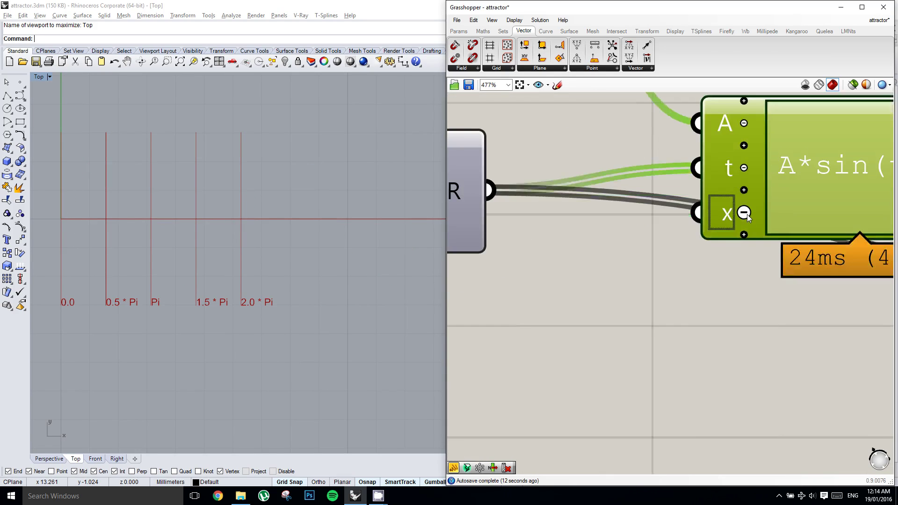
Place a number slider and a Pi component on the canvas below the Steps slider.
{"action": "scroll", "coordinate": [748, 248], "scroll_direction": "down", "scroll_amount": 1}
{"action": "scroll", "coordinate": [748, 249], "scroll_direction": "down", "scroll_amount": 5}
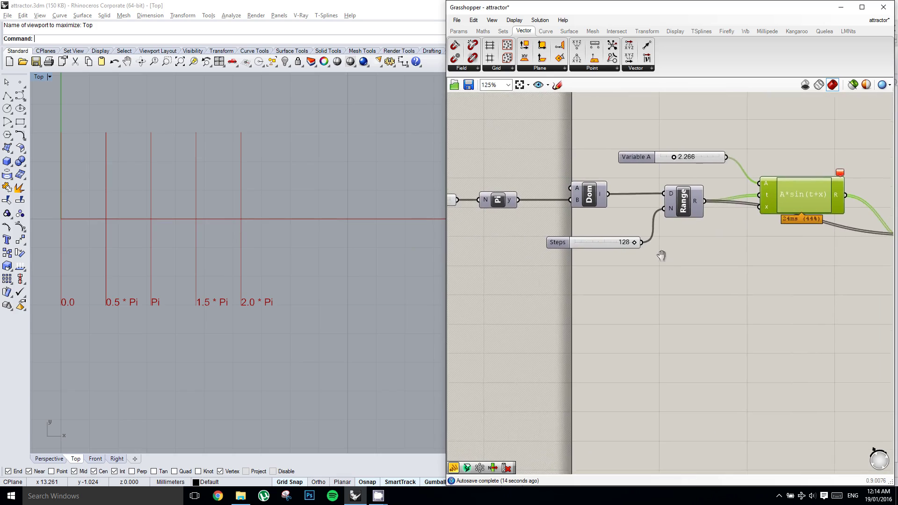
{"action": "left_click", "coordinate": [459, 31]}
{"action": "left_click_drag", "start_coordinate": [538, 265], "coordinate": [511, 282]}
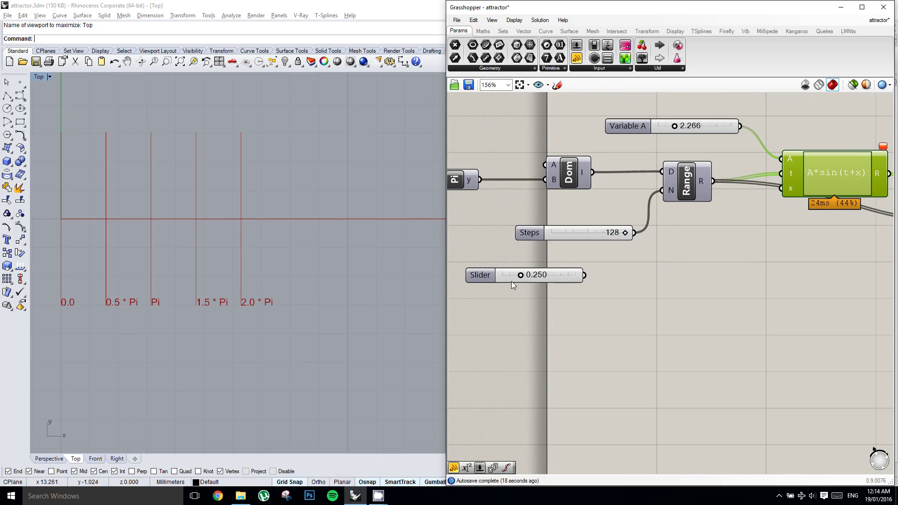
{"action": "double_click", "coordinate": [653, 276]}
{"action": "type", "text": "Pi"}
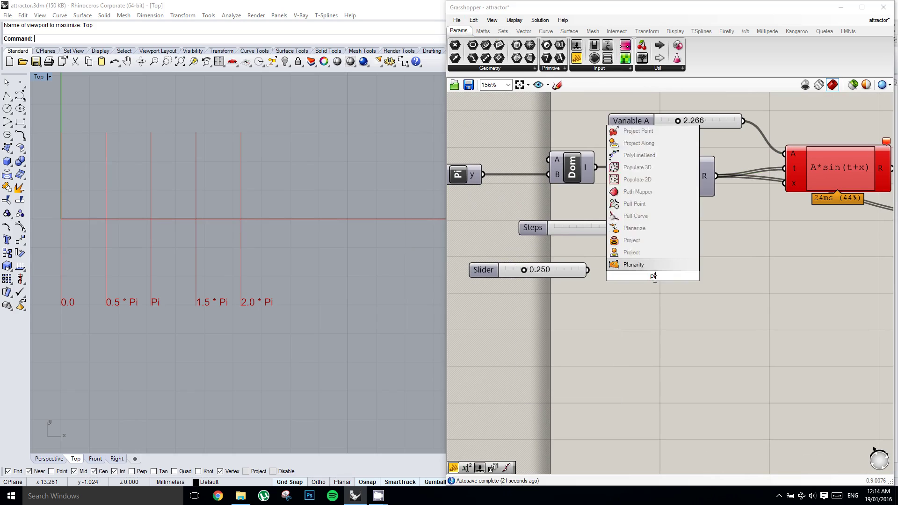
{"action": "key", "text": "Return"}
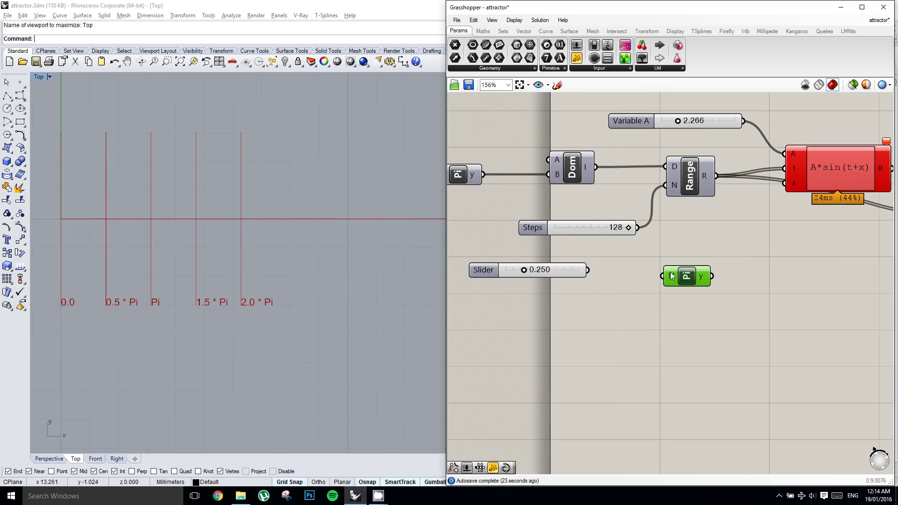
Set the new slider's maximum to 2 and connect it to the new Pi component's N input.
{"action": "double_click", "coordinate": [484, 269]}
{"action": "double_click", "coordinate": [506, 293]}
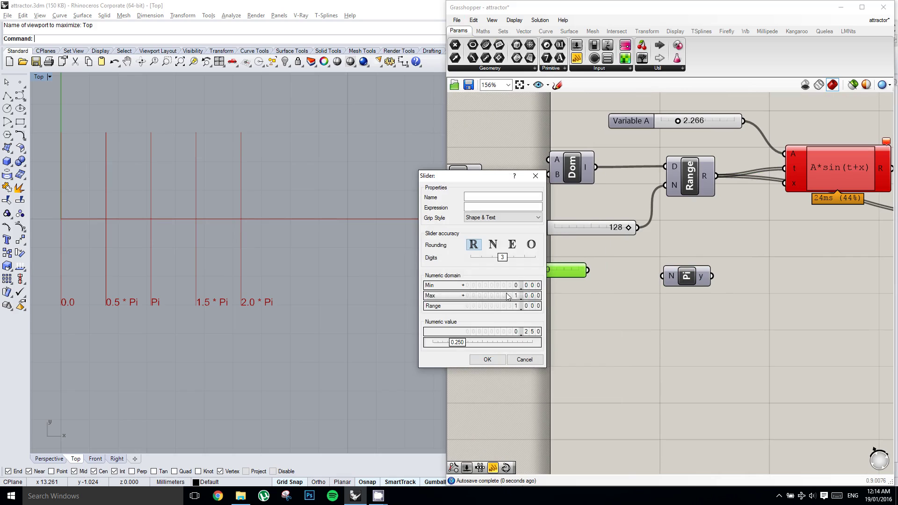
{"action": "type", "text": "2"}
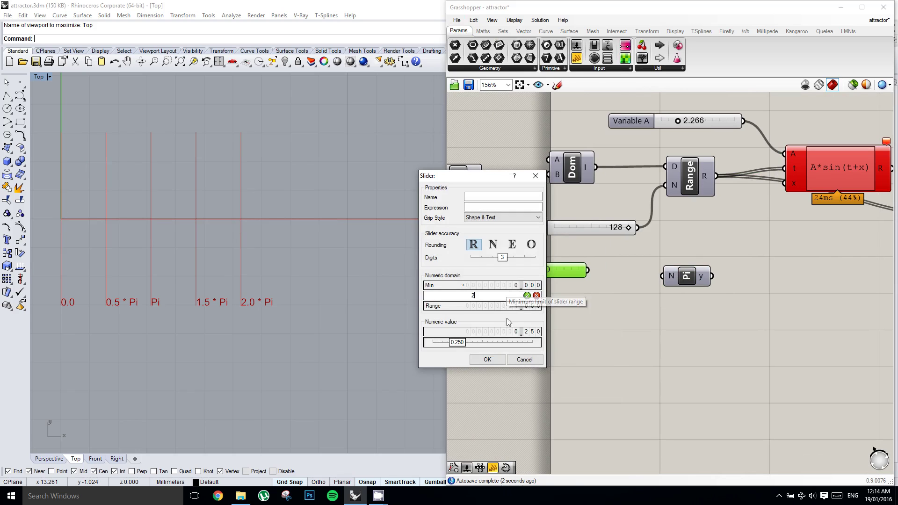
{"action": "left_click", "coordinate": [487, 359]}
{"action": "left_click_drag", "start_coordinate": [588, 270], "coordinate": [663, 275]}
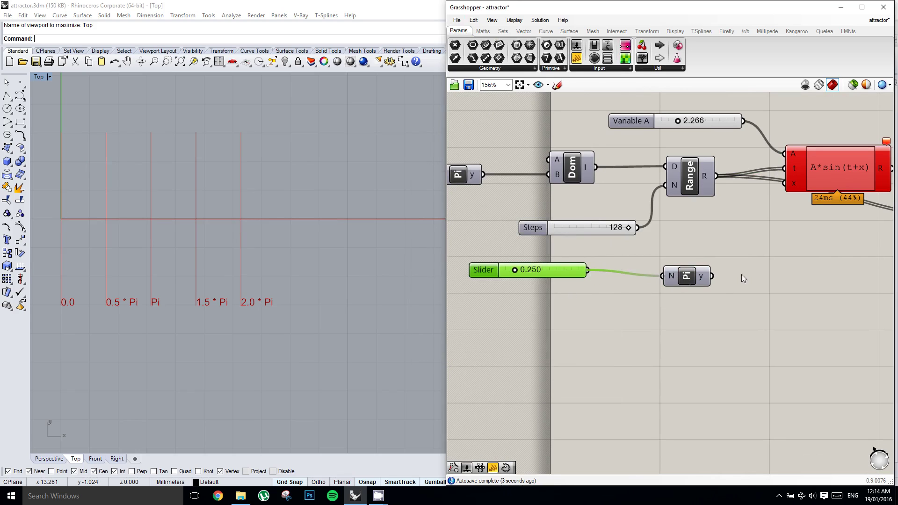
Set the Factor slider that drives the domain to 2.
{"action": "right_click_drag", "start_coordinate": [577, 180], "coordinate": [722, 174]}
{"action": "left_click", "coordinate": [535, 170]}
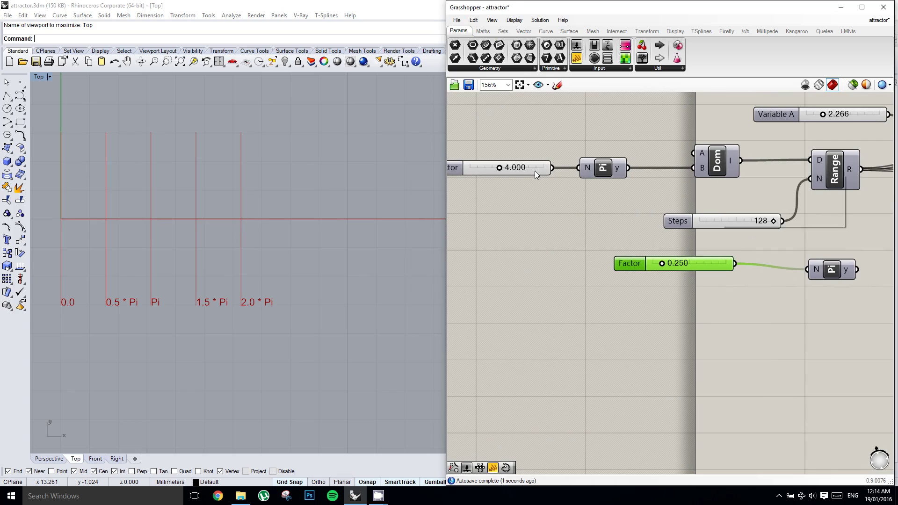
{"action": "double_click", "coordinate": [534, 170]}
{"action": "type", "text": "2"}
{"action": "key", "text": "Return"}
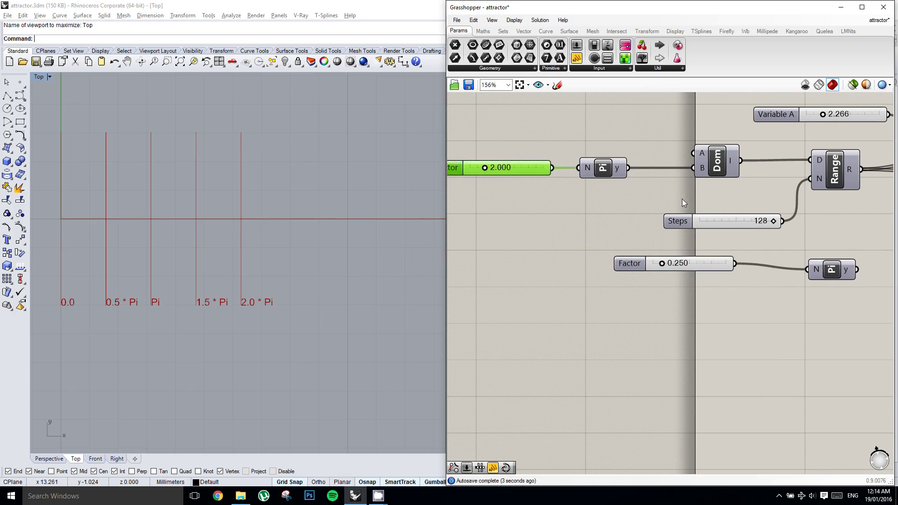
Connect the new Pi component's y output to the expression's x input.
{"action": "right_click_drag", "start_coordinate": [775, 233], "coordinate": [583, 220]}
{"action": "left_click", "coordinate": [719, 250]}
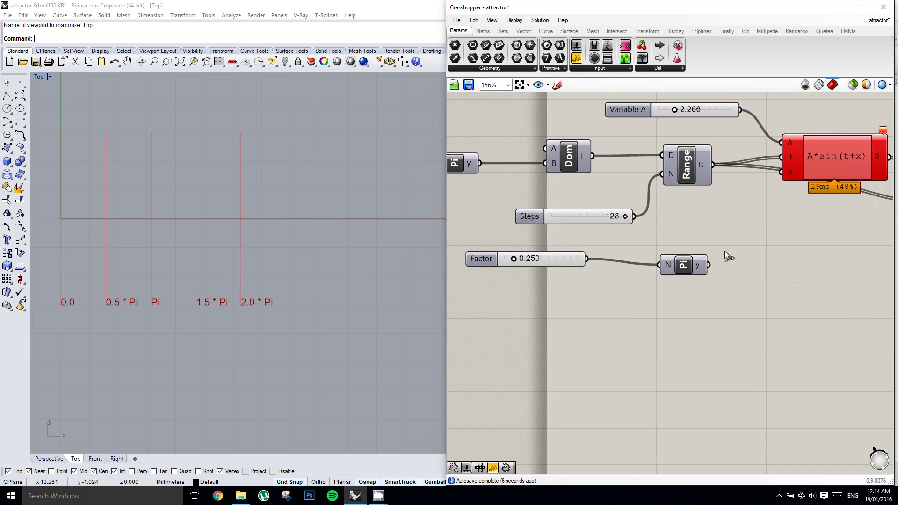
{"action": "left_click_drag", "start_coordinate": [708, 264], "coordinate": [781, 172]}
Sweep the new Factor slider between 0 and 2 to test the phase shift, ending at 0.
{"action": "right_click_drag", "start_coordinate": [496, 266], "coordinate": [647, 233]}
{"action": "scroll", "coordinate": [662, 237], "scroll_direction": "up", "scroll_amount": 2}
{"action": "left_click_drag", "start_coordinate": [648, 237], "coordinate": [852, 252]}
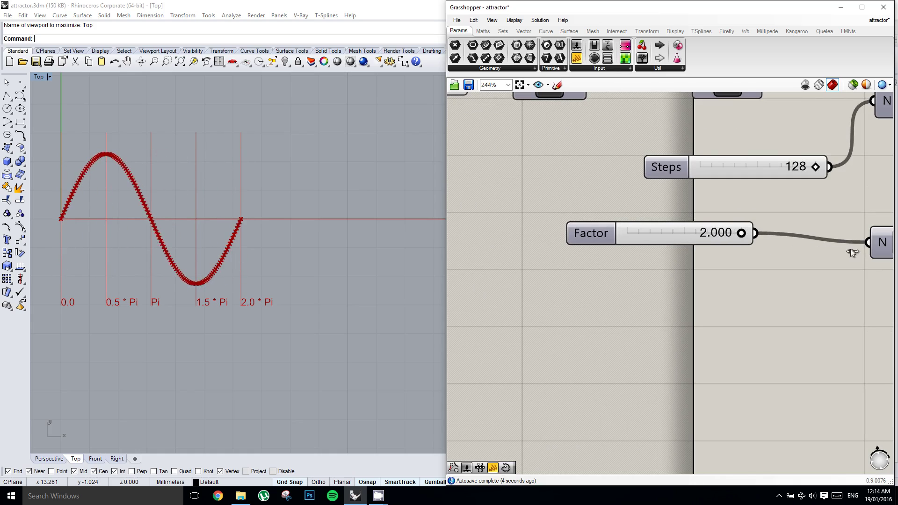
{"action": "left_click_drag", "start_coordinate": [750, 252], "coordinate": [563, 246]}
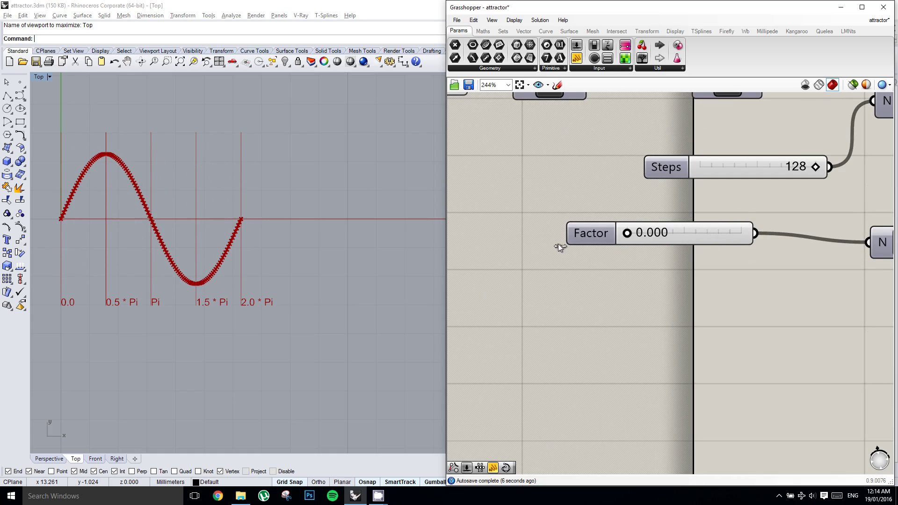
{"action": "right_click_drag", "start_coordinate": [653, 233], "coordinate": [640, 233]}
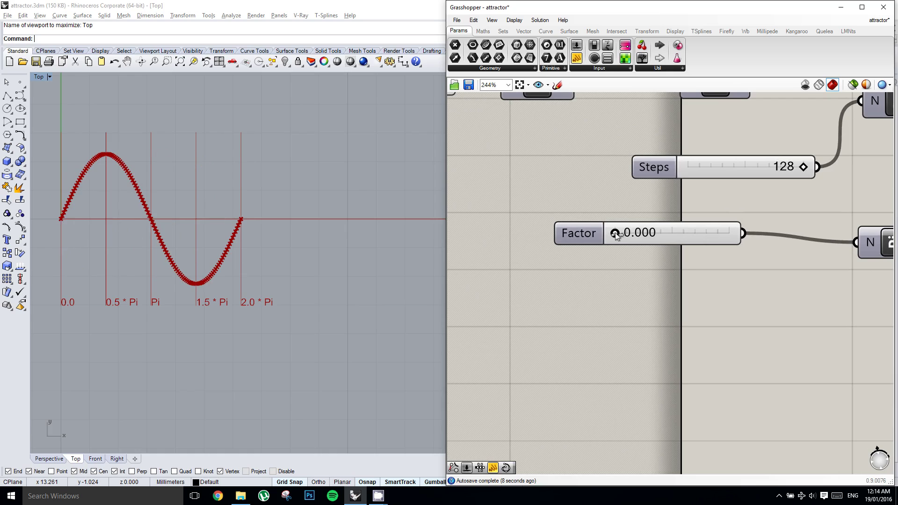
{"action": "left_click_drag", "start_coordinate": [616, 235], "coordinate": [751, 237]}
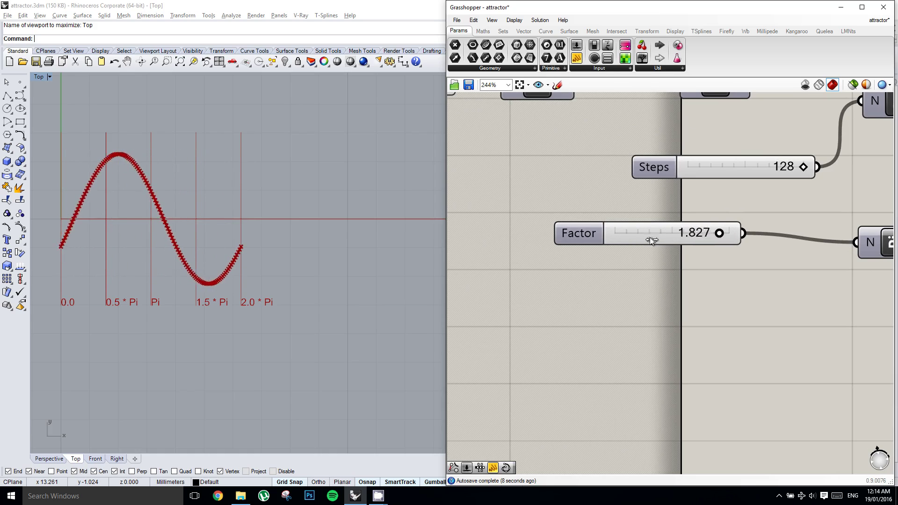
{"action": "left_click_drag", "start_coordinate": [651, 239], "coordinate": [608, 236]}
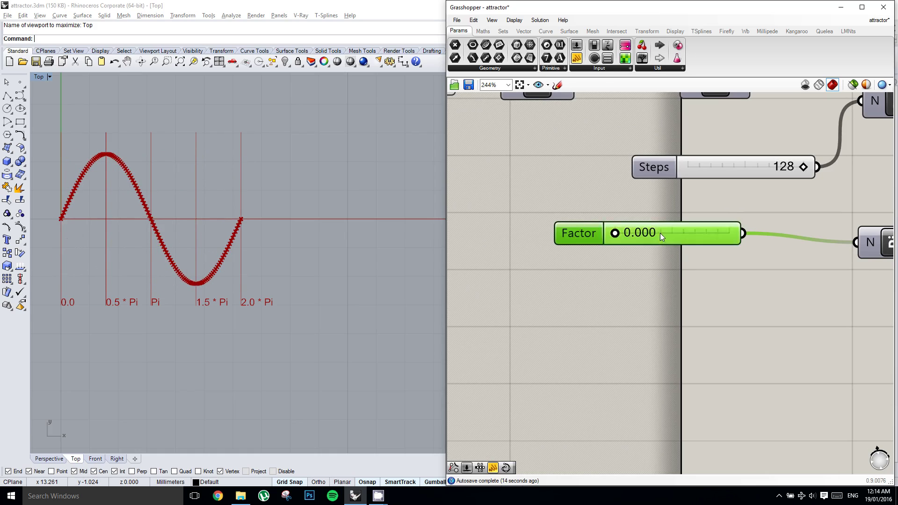
Set the new Factor slider to 0.5 to try a half-Pi phase shift.
{"action": "double_click", "coordinate": [661, 233]}
{"action": "type", "text": "0.5"}
{"action": "key", "text": "Return"}
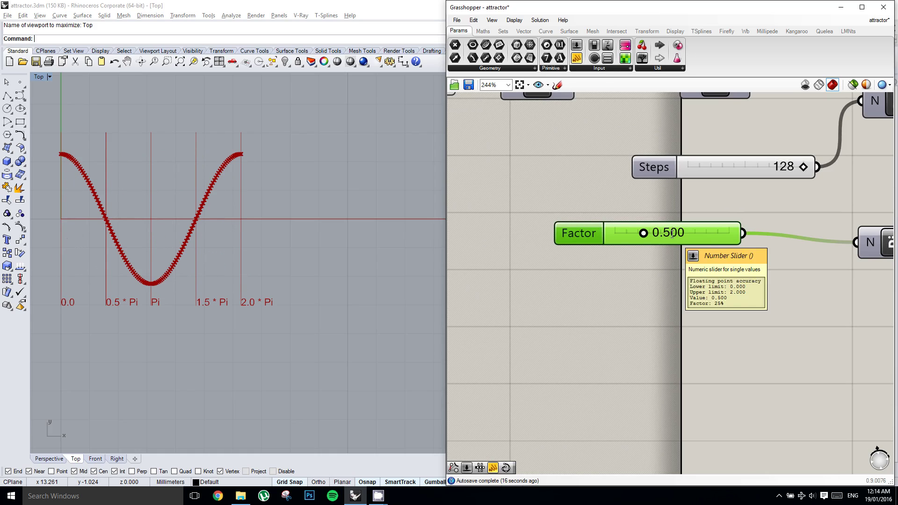
{"action": "right_click_drag", "start_coordinate": [672, 234], "coordinate": [658, 238]}
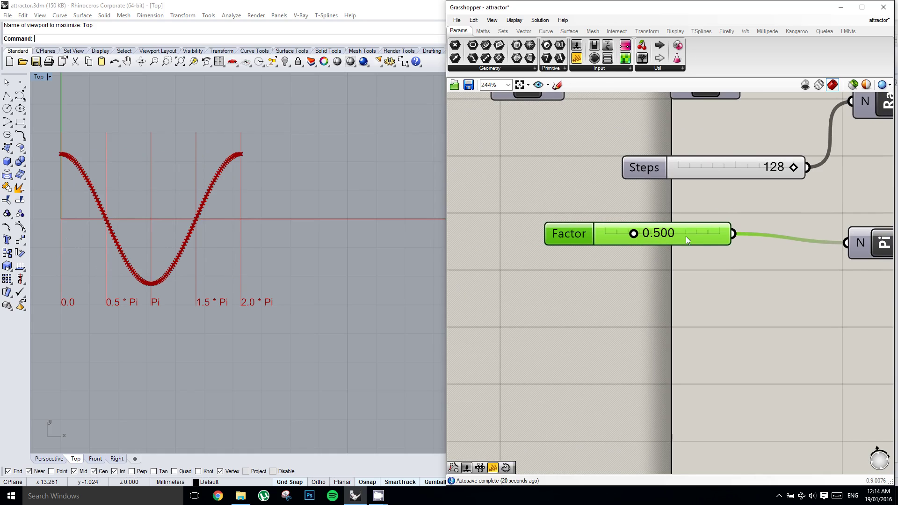
{"action": "left_click_drag", "start_coordinate": [686, 236], "coordinate": [685, 238]}
Show the text tags in degrees by connecting the Degrees component's D output to the Tag's T input.
{"action": "right_click_drag", "start_coordinate": [819, 243], "coordinate": [691, 244]}
{"action": "scroll", "coordinate": [672, 218], "scroll_direction": "down", "scroll_amount": 6}
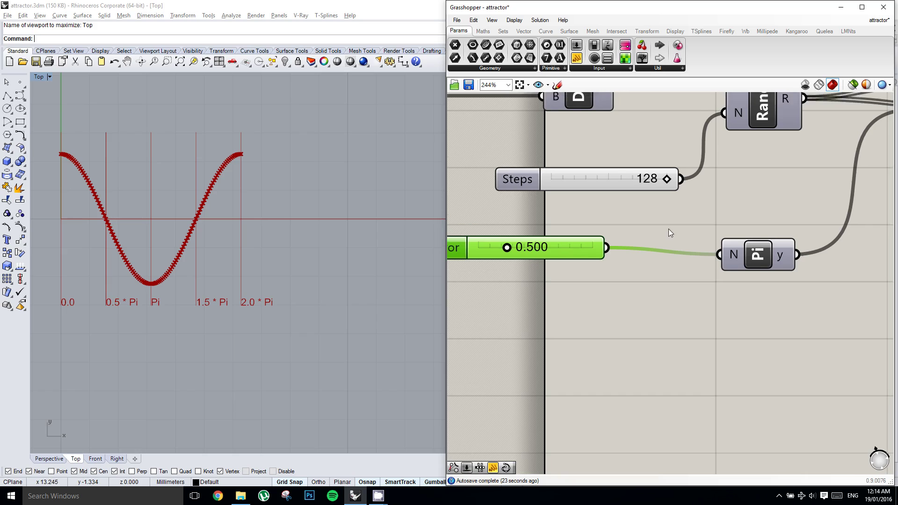
{"action": "right_click_drag", "start_coordinate": [679, 143], "coordinate": [618, 141]}
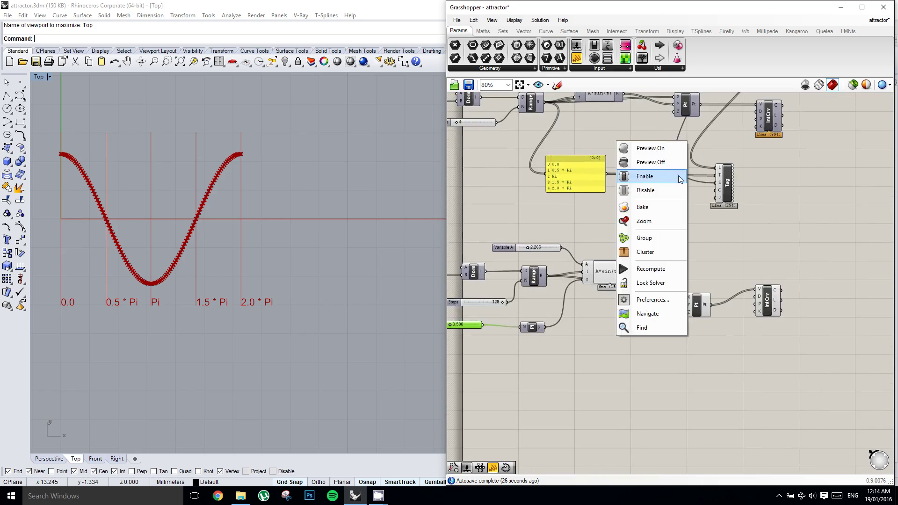
{"action": "left_click", "coordinate": [702, 177]}
{"action": "scroll", "coordinate": [681, 176], "scroll_direction": "up", "scroll_amount": 2}
{"action": "left_click_drag", "start_coordinate": [654, 172], "coordinate": [733, 175]}
Try further phase shifts by setting the Factor slider that drives x to 1 and to 1.5.
{"action": "right_click_drag", "start_coordinate": [604, 236], "coordinate": [697, 196]}
{"action": "right_click_drag", "start_coordinate": [593, 275], "coordinate": [697, 227]}
{"action": "double_click", "coordinate": [543, 321]}
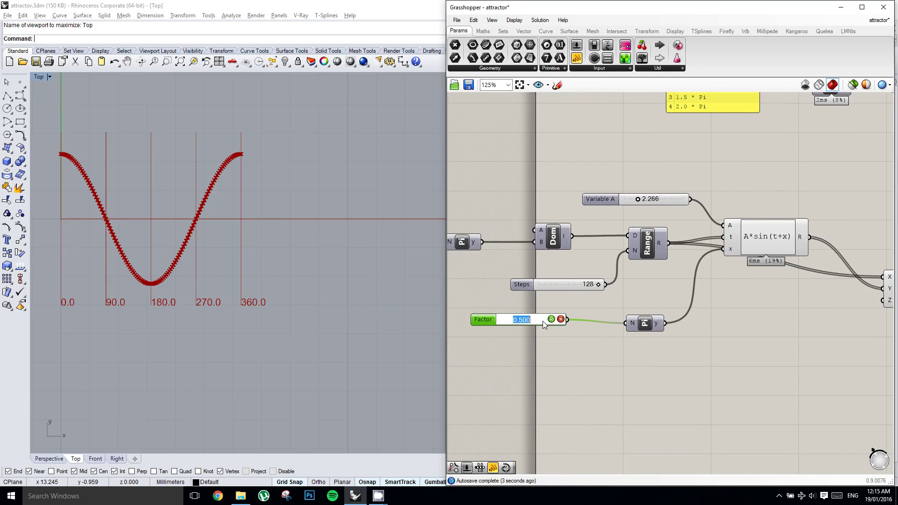
{"action": "type", "text": "1"}
{"action": "key", "text": "Return"}
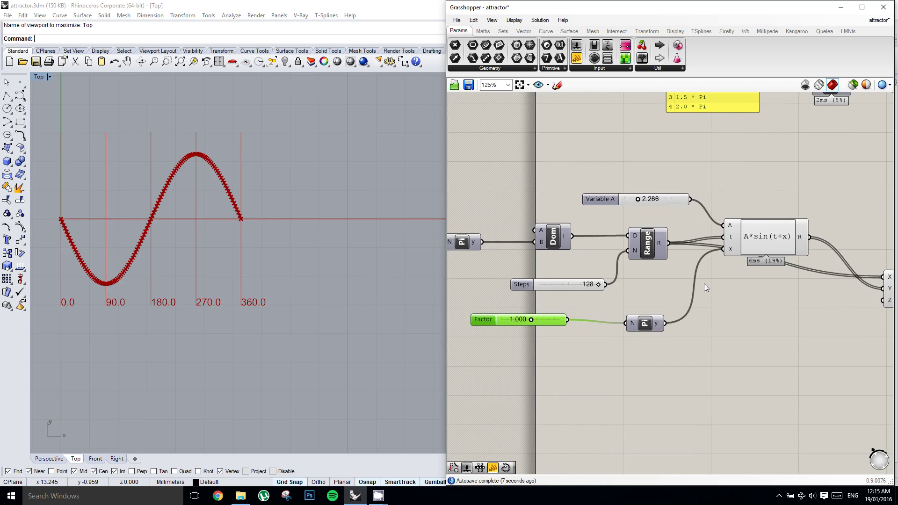
{"action": "double_click", "coordinate": [543, 319]}
{"action": "type", "text": "1.5"}
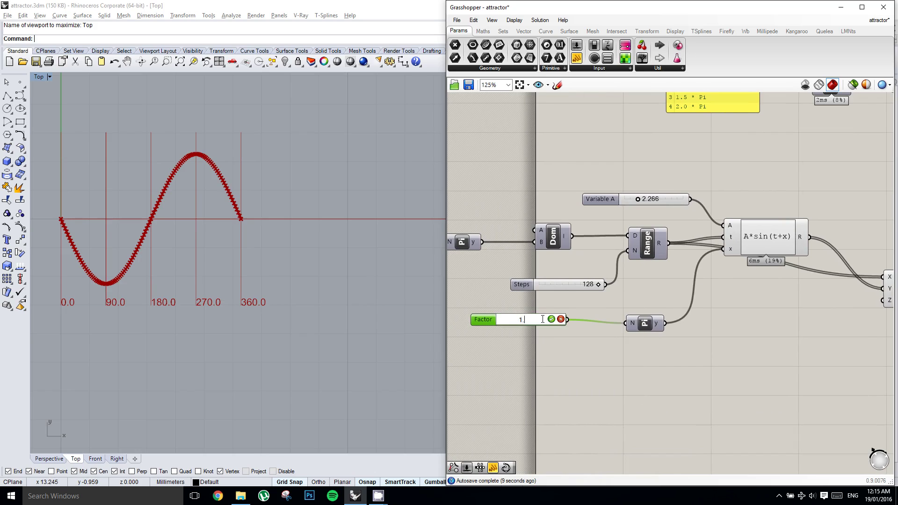
{"action": "key", "text": "Return"}
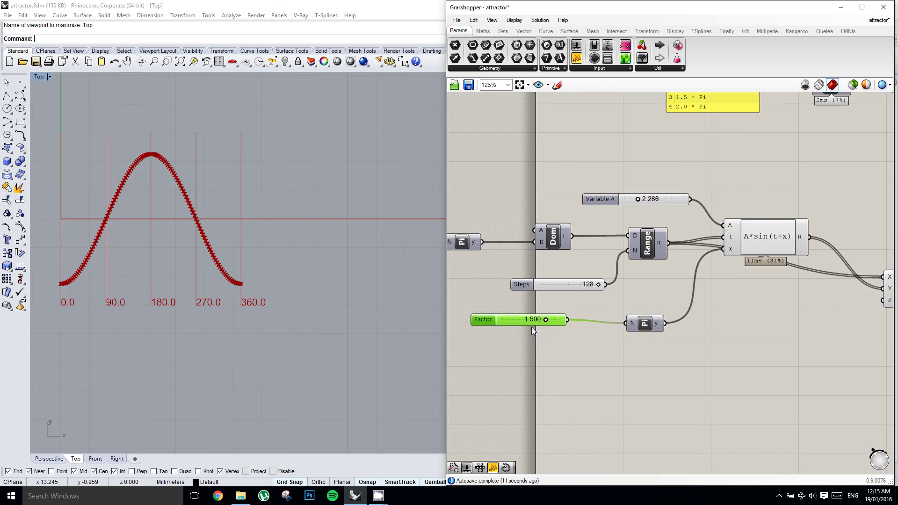
Set the phase shift's Factor slider to 2.
{"action": "double_click", "coordinate": [531, 321]}
{"action": "type", "text": "2"}
{"action": "key", "text": "Return"}
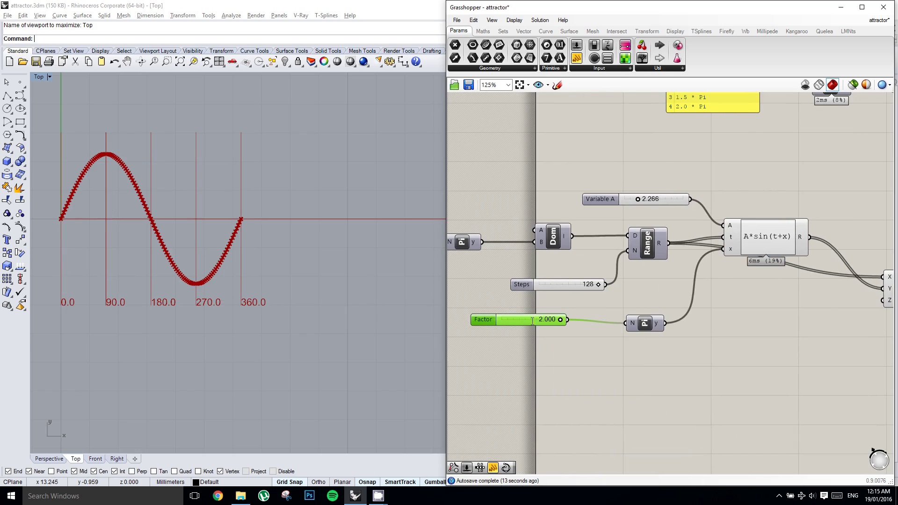
Switch the text tags back to Pi labels by connecting the yellow panel's output to the Tag's T input.
{"action": "right_click_drag", "start_coordinate": [750, 175], "coordinate": [585, 256]}
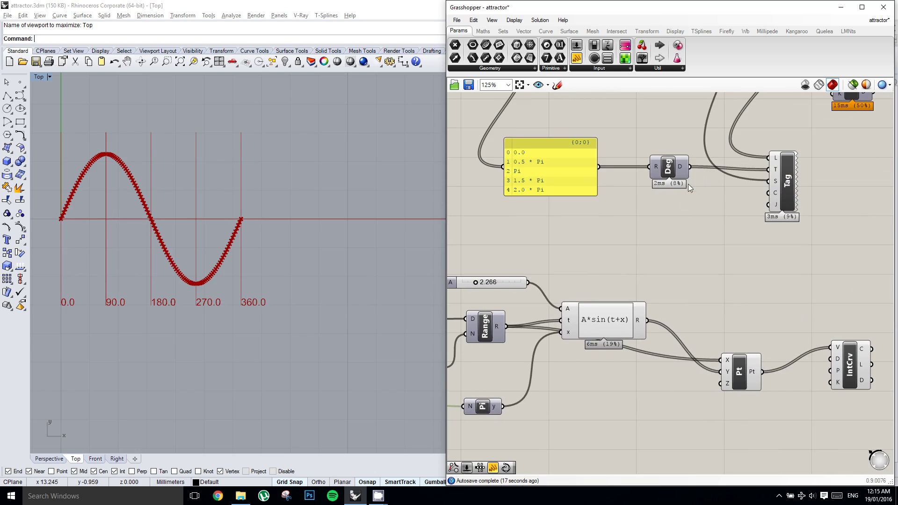
{"action": "mouse_move", "coordinate": [675, 228]}
{"action": "right_mouse_down"}
{"action": "mouse_move", "coordinate": [682, 223]}
{"action": "mouse_move", "coordinate": [673, 230]}
{"action": "right_mouse_up"}
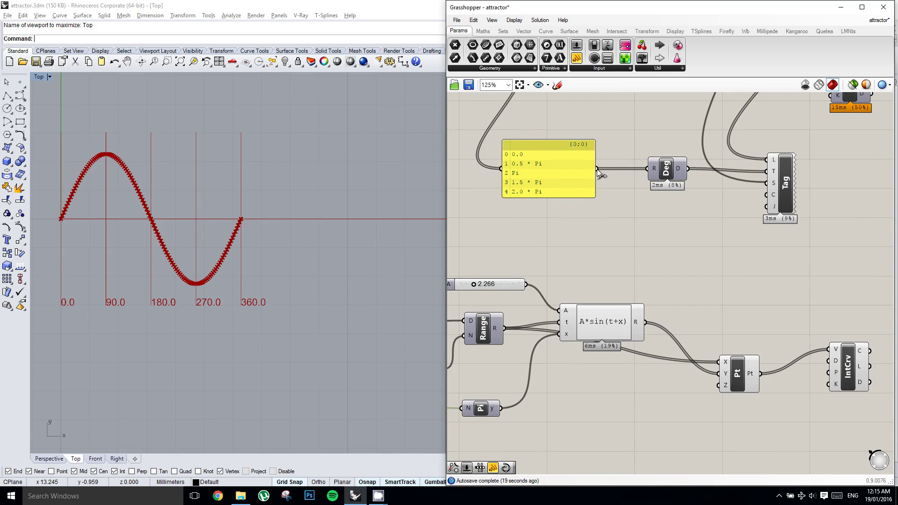
{"action": "left_click_drag", "start_coordinate": [597, 169], "coordinate": [767, 171]}
Change the Expression component's formula to A*sin(w*t+x).
{"action": "right_click_drag", "start_coordinate": [683, 224], "coordinate": [816, 112]}
{"action": "right_click_drag", "start_coordinate": [252, 268], "coordinate": [293, 257]}
{"action": "scroll", "coordinate": [232, 235], "scroll_direction": "up", "scroll_amount": 3}
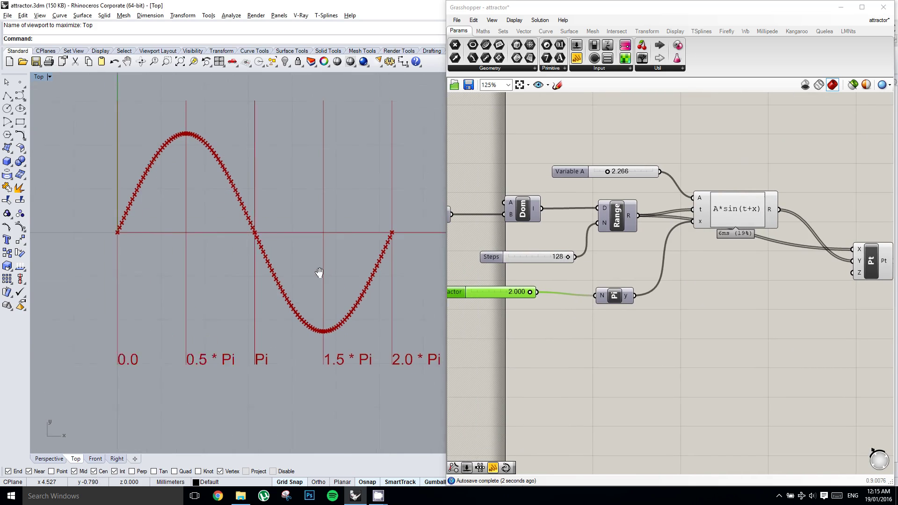
{"action": "right_click_drag", "start_coordinate": [646, 251], "coordinate": [683, 269]}
{"action": "left_click", "coordinate": [765, 225]}
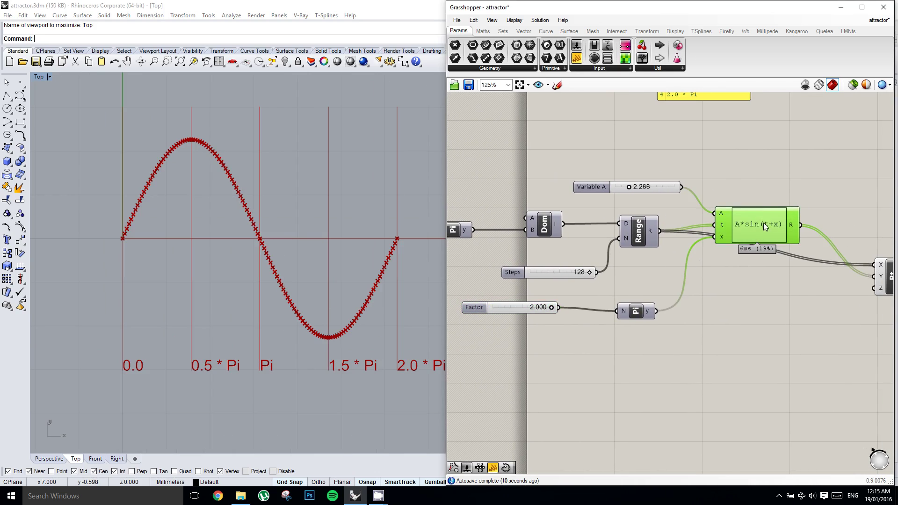
{"action": "double_click", "coordinate": [765, 226]}
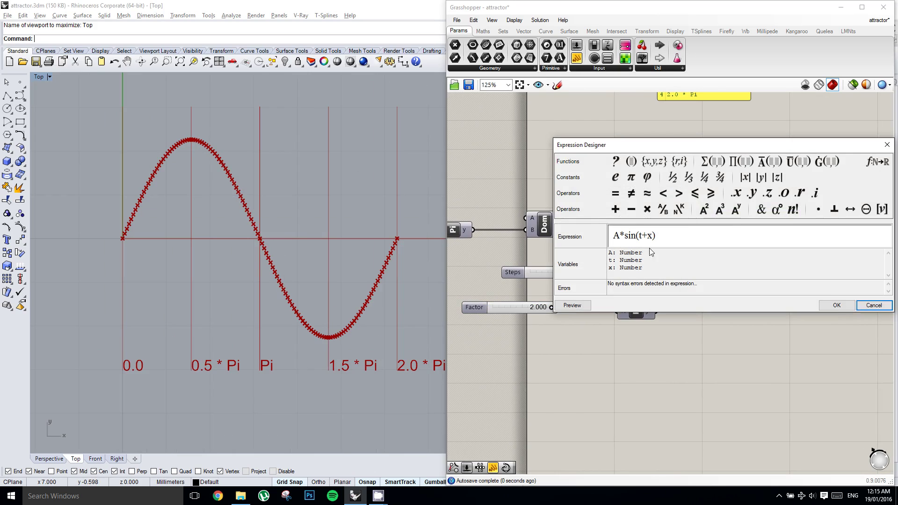
{"action": "left_click", "coordinate": [640, 239]}
{"action": "type", "text": "w"}
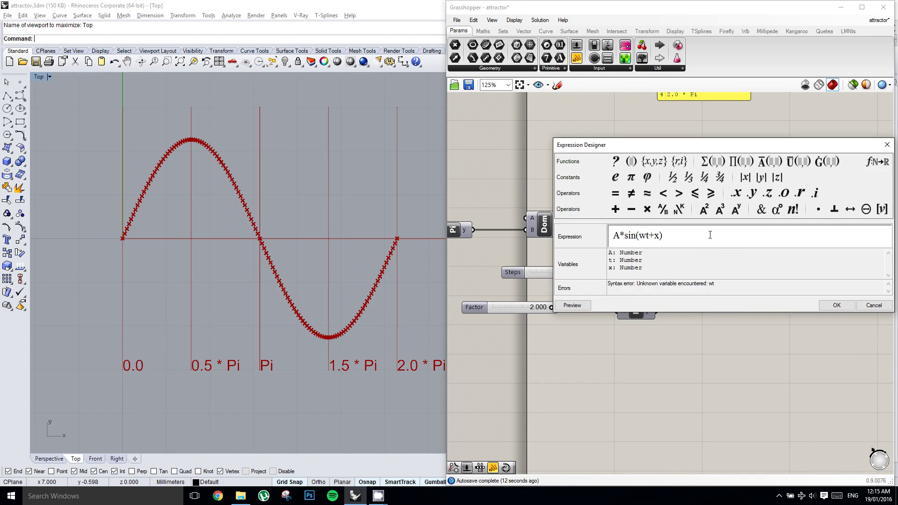
{"action": "type", "text": "*"}
{"action": "left_click", "coordinate": [838, 308]}
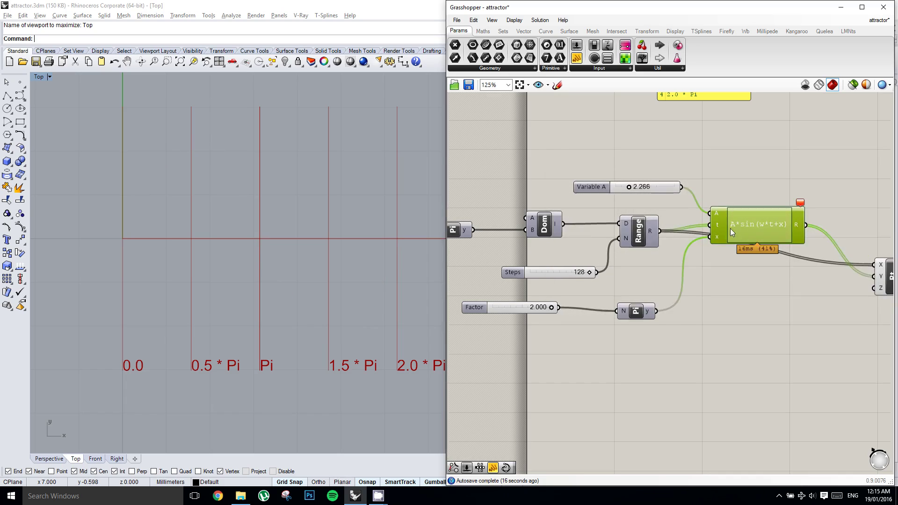
Add a fourth input to the Expression component and name it w.
{"action": "scroll", "coordinate": [730, 228], "scroll_direction": "up", "scroll_amount": 5}
{"action": "left_click", "coordinate": [717, 259]}
{"action": "right_click", "coordinate": [712, 259]}
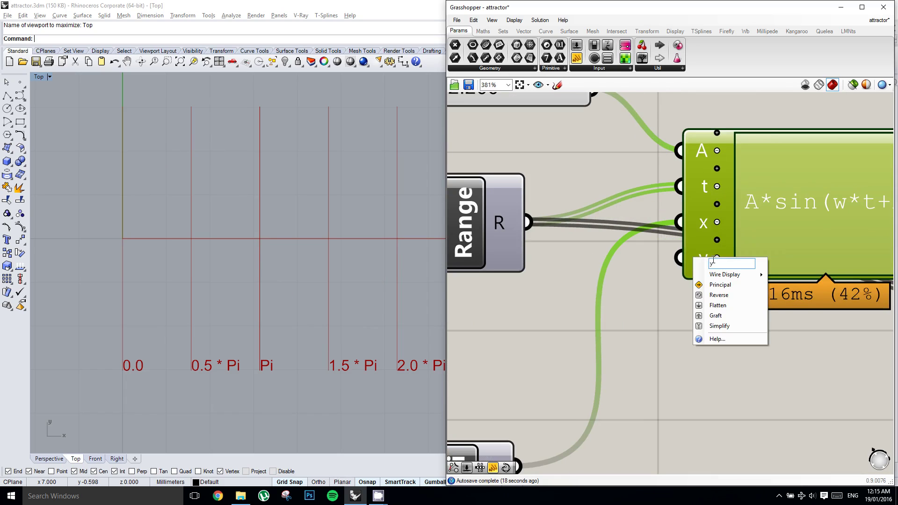
{"action": "type", "text": "w"}
Duplicate the phase shift's Factor slider below the Pi component and connect the copy to the expression's w input.
{"action": "right_click_drag", "start_coordinate": [640, 272], "coordinate": [695, 276]}
{"action": "scroll", "coordinate": [689, 251], "scroll_direction": "down", "scroll_amount": 4}
{"action": "scroll", "coordinate": [696, 277], "scroll_direction": "down", "scroll_amount": 1}
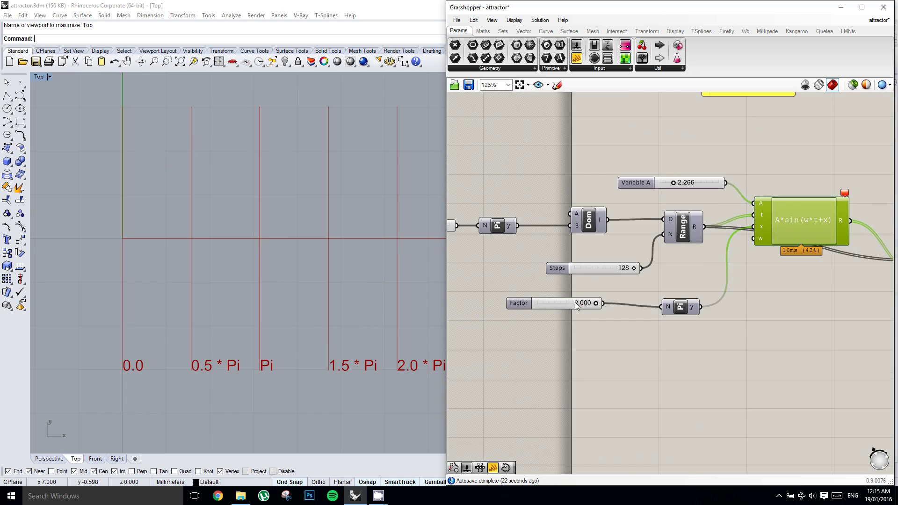
{"action": "left_click_drag", "start_coordinate": [574, 304], "coordinate": [759, 243], "text": "alt"}
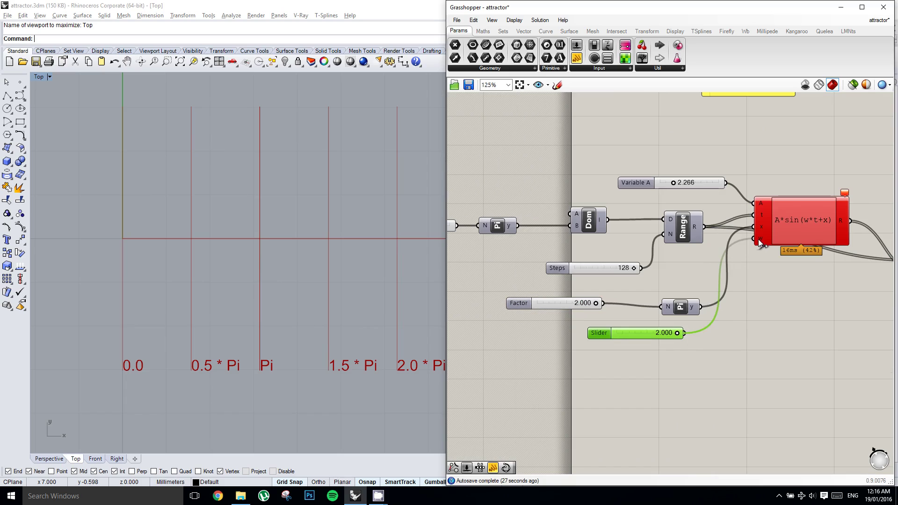
Try frequencies of 0.5 and 1 with the slider that drives w.
{"action": "double_click", "coordinate": [648, 329]}
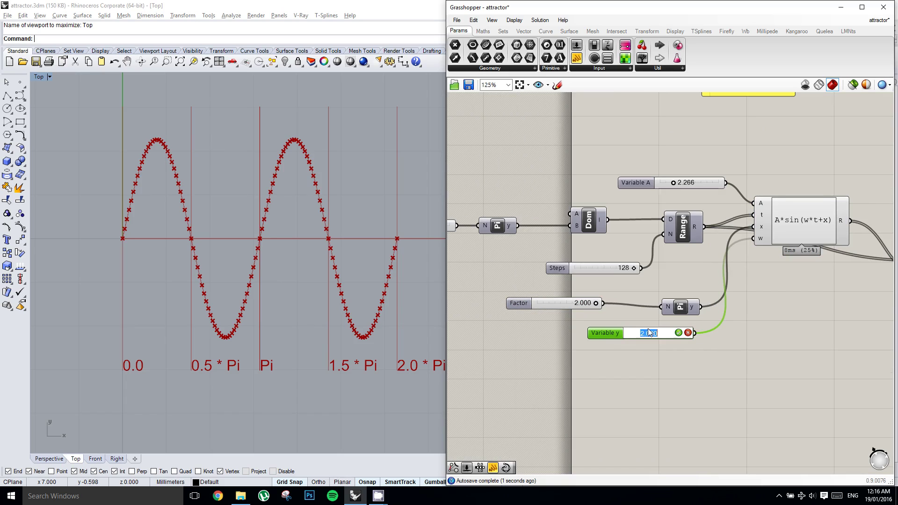
{"action": "type", "text": "0.5"}
{"action": "key", "text": "Return"}
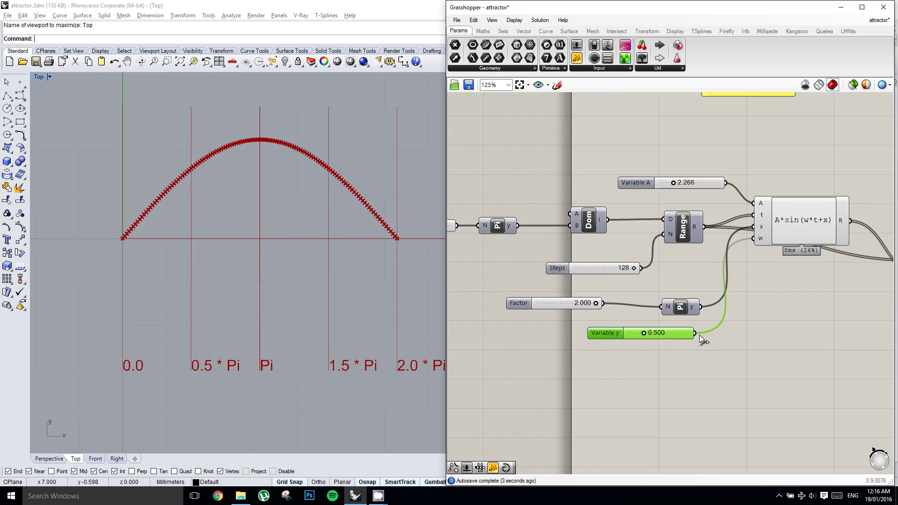
{"action": "scroll", "coordinate": [327, 218], "scroll_direction": "down", "scroll_amount": 1}
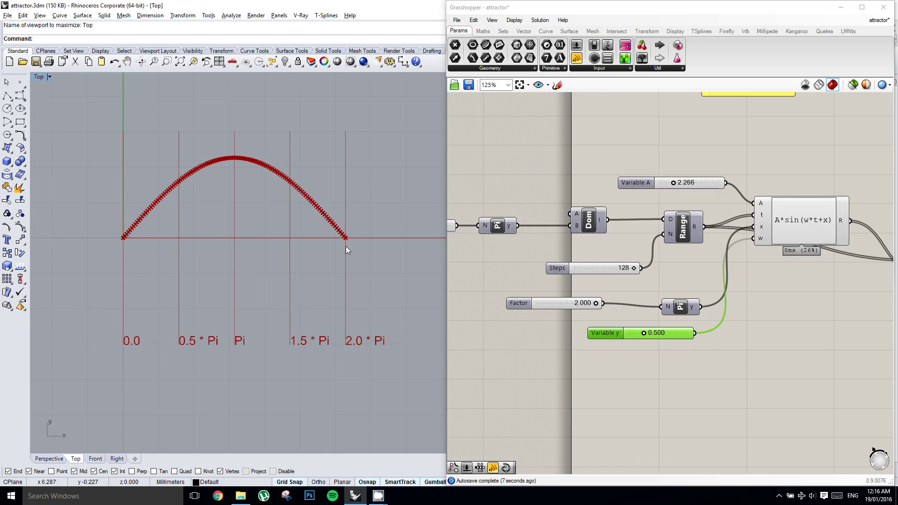
{"action": "double_click", "coordinate": [654, 333]}
{"action": "type", "text": "1"}
{"action": "key", "text": "Return"}
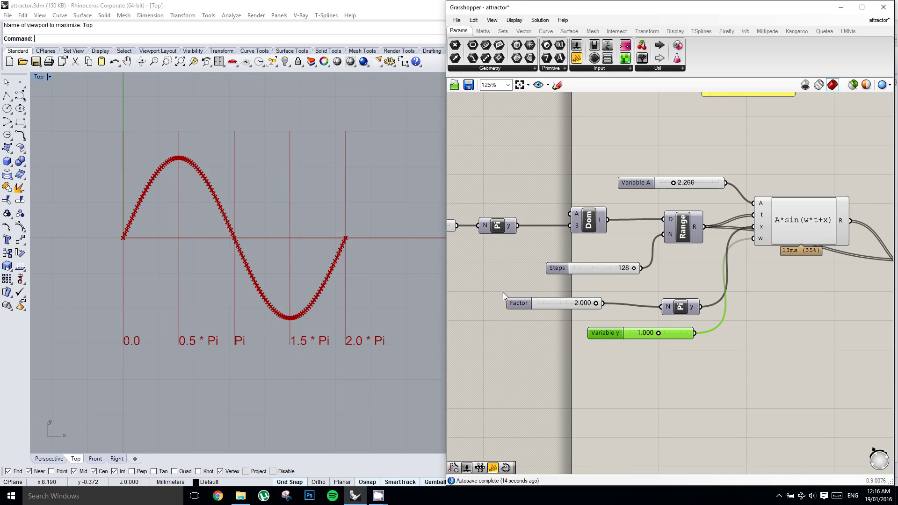
Set the slider that drives w to 2.
{"action": "double_click", "coordinate": [654, 334]}
{"action": "type", "text": "2"}
{"action": "key", "text": "Return"}
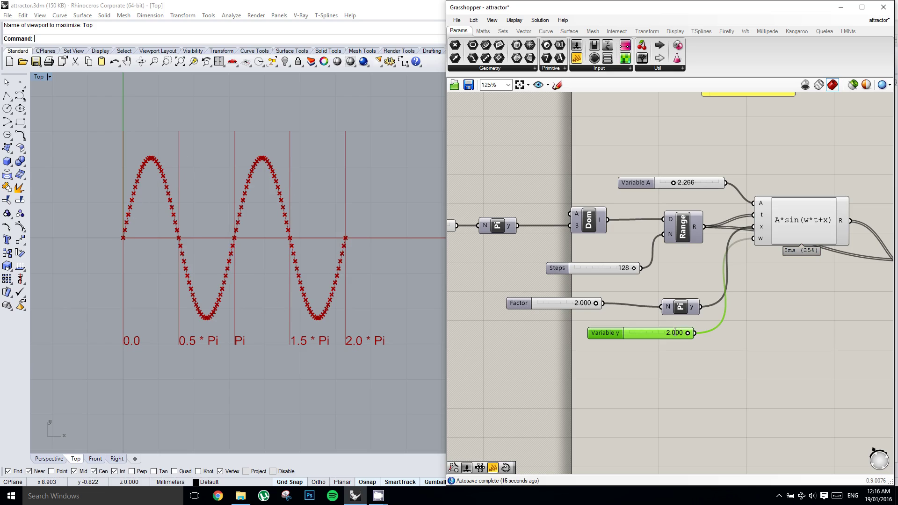
{"action": "right_click_drag", "start_coordinate": [217, 255], "coordinate": [226, 254]}
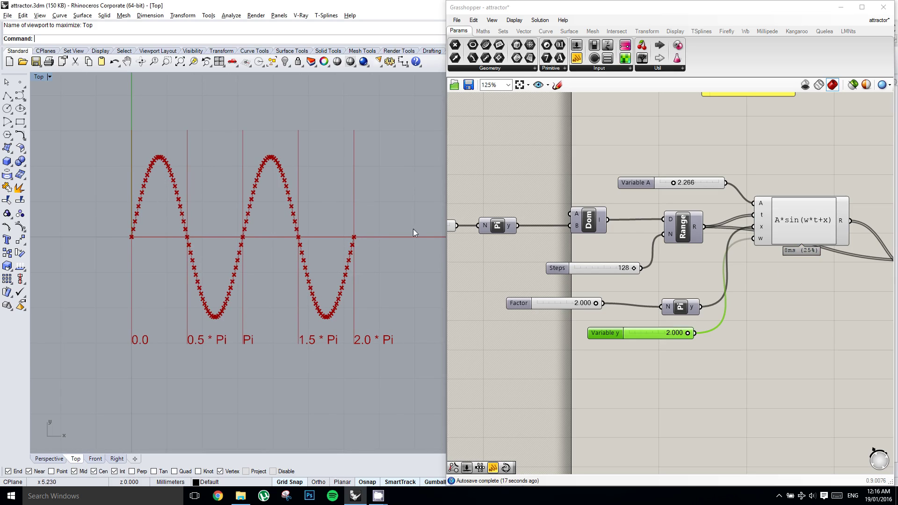
{"action": "right_click_drag", "start_coordinate": [860, 272], "coordinate": [695, 253]}
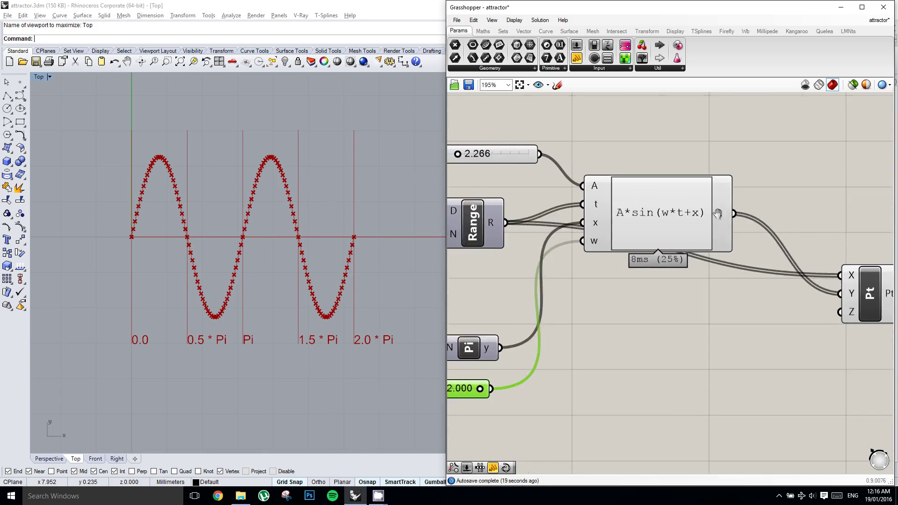
{"action": "scroll", "coordinate": [767, 220], "scroll_direction": "down", "scroll_amount": 1}
{"action": "right_click_drag", "start_coordinate": [767, 219], "coordinate": [800, 213]}
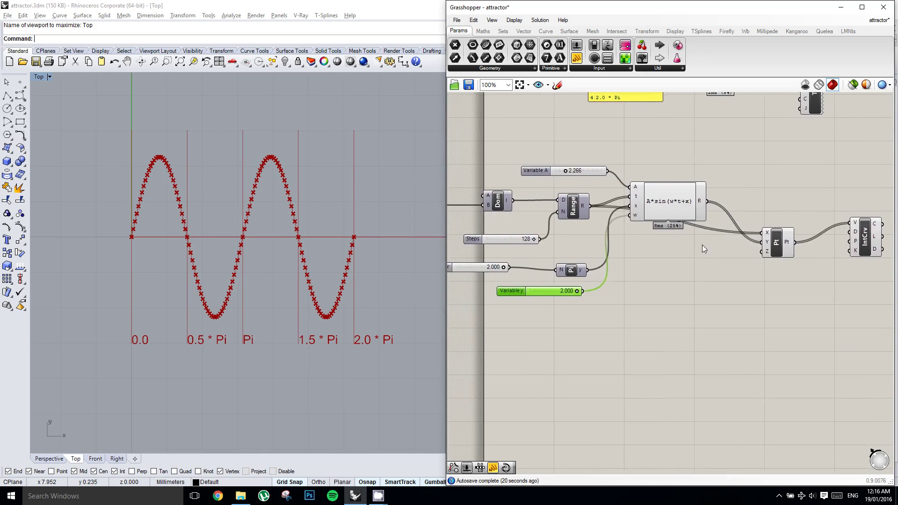
{"action": "scroll", "coordinate": [637, 244], "scroll_direction": "down", "scroll_amount": 1}
{"action": "right_click_drag", "start_coordinate": [636, 244], "coordinate": [714, 223]}
{"action": "scroll", "coordinate": [716, 224], "scroll_direction": "down", "scroll_amount": 1}
{"action": "right_click", "coordinate": [716, 225]}
{"action": "right_click_drag", "start_coordinate": [638, 229], "coordinate": [647, 228]}
{"action": "left_click", "coordinate": [648, 228]}
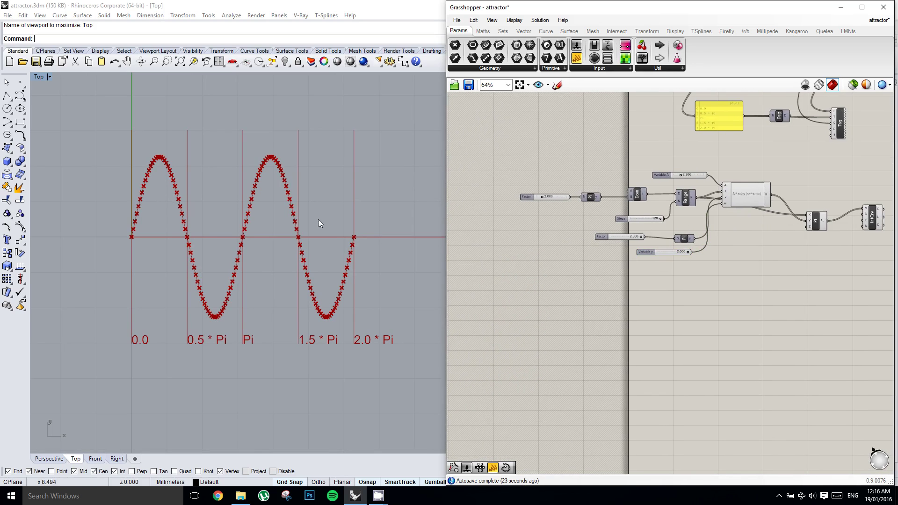
{"action": "right_click_drag", "start_coordinate": [267, 215], "coordinate": [277, 235]}
{"action": "right_click_drag", "start_coordinate": [700, 201], "coordinate": [676, 200]}
{"action": "scroll", "coordinate": [676, 200], "scroll_direction": "down", "scroll_amount": 1}
{"action": "right_click", "coordinate": [676, 200]}
{"action": "left_click", "coordinate": [536, 170]}
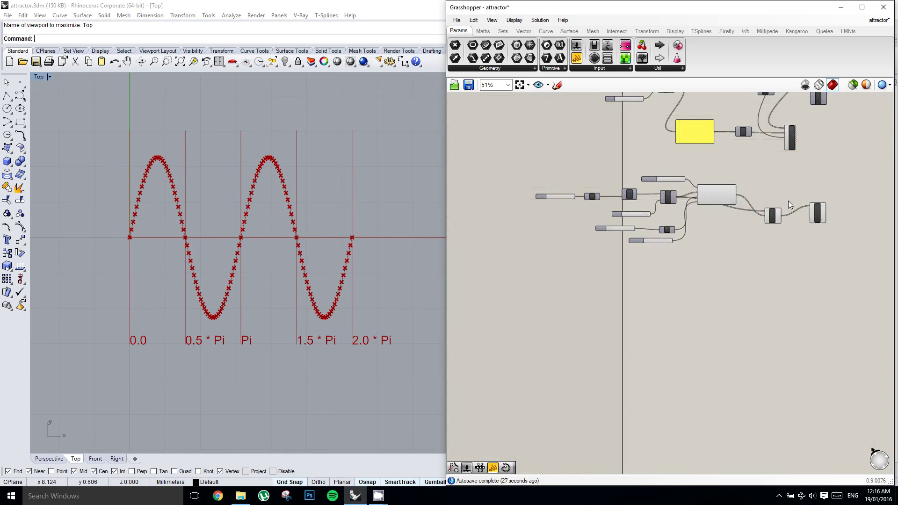
{"action": "right_click_drag", "start_coordinate": [805, 205], "coordinate": [746, 210]}
{"action": "scroll", "coordinate": [731, 218], "scroll_direction": "up", "scroll_amount": 4}
{"action": "key", "text": "Escape"}
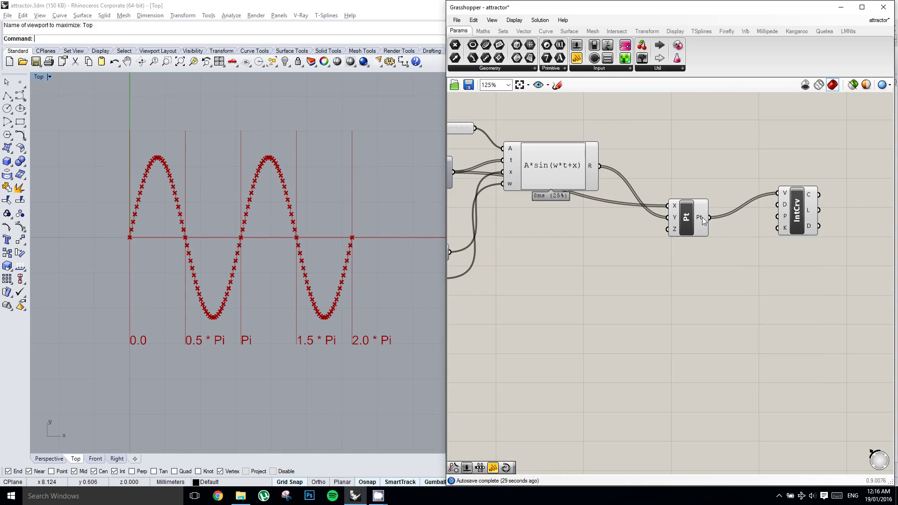
Move the expression result's wires from the point component's Y input to its Z input, and switch Rhino to the Perspective view.
{"action": "right_click_drag", "start_coordinate": [684, 215], "coordinate": [738, 208]}
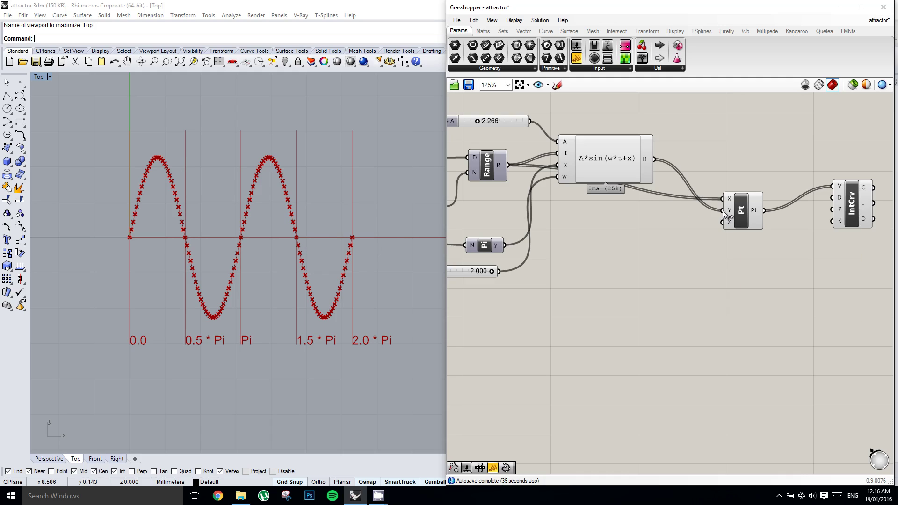
{"action": "left_click_drag", "start_coordinate": [724, 212], "coordinate": [723, 222], "text": "ctrl+shift"}
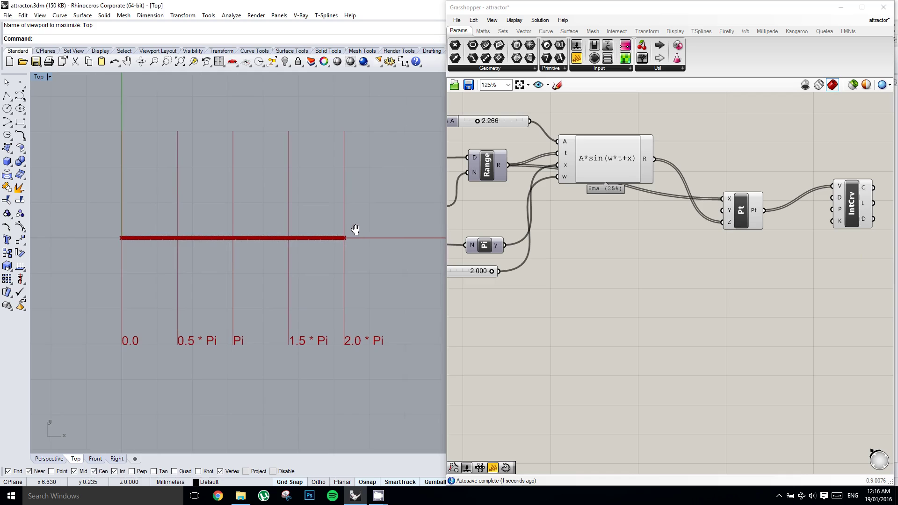
{"action": "key", "text": "ctrl+Tab"}
{"action": "right_click_drag", "start_coordinate": [284, 265], "coordinate": [300, 249]}
{"action": "scroll", "coordinate": [301, 256], "scroll_direction": "up", "scroll_amount": 10}
{"action": "scroll", "coordinate": [149, 262], "scroll_direction": "up", "scroll_amount": 10}
{"action": "scroll", "coordinate": [338, 248], "scroll_direction": "down", "scroll_amount": 15}
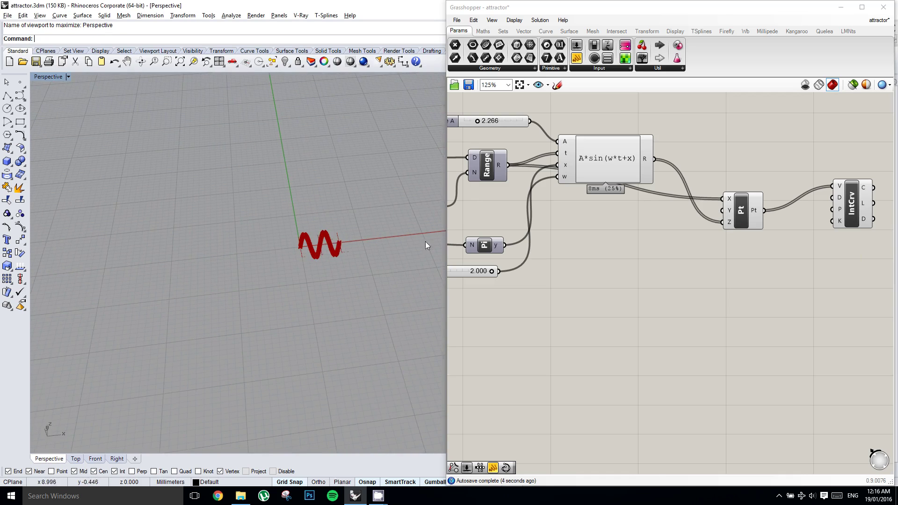
Zoom the Perspective viewport to the interpolated curve and orbit around it.
{"action": "right_click_drag", "start_coordinate": [743, 203], "coordinate": [682, 210]}
{"action": "left_click", "coordinate": [794, 205]}
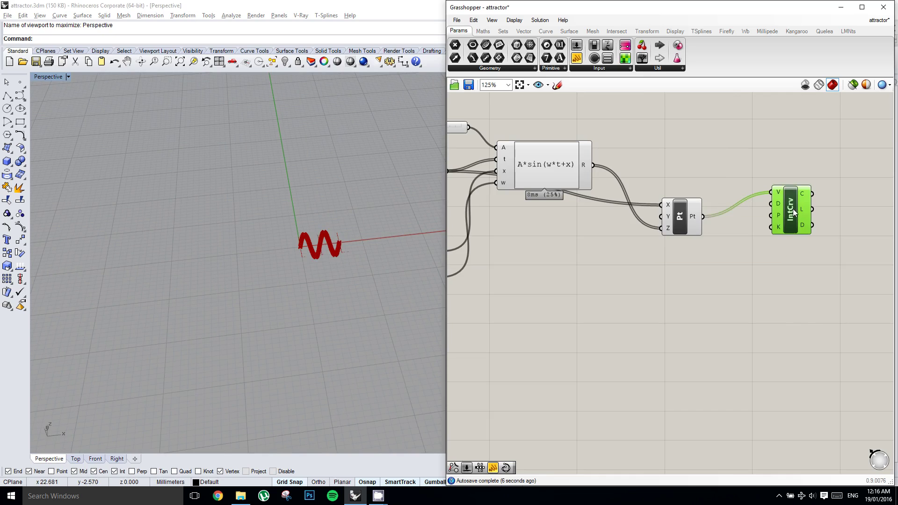
{"action": "middle_click", "coordinate": [794, 208]}
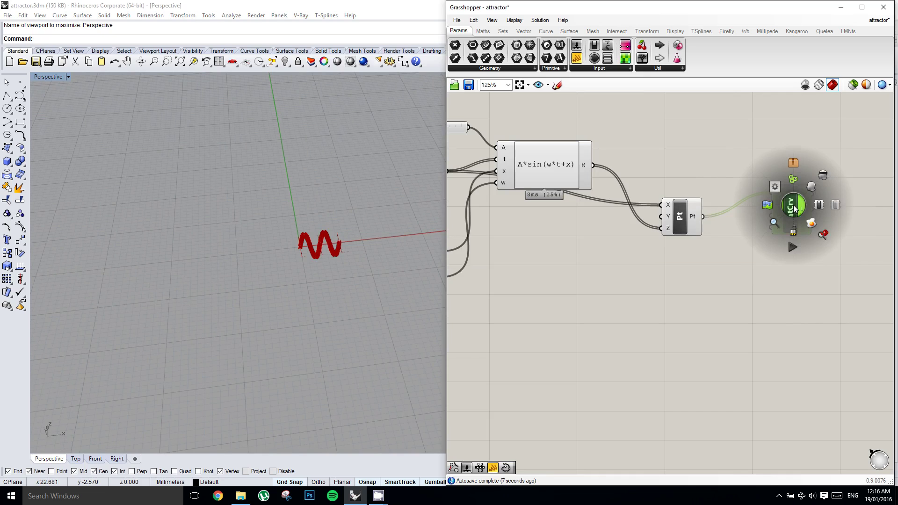
{"action": "left_click", "coordinate": [824, 233]}
{"action": "right_click_drag", "start_coordinate": [186, 264], "coordinate": [269, 285]}
{"action": "mouse_move", "coordinate": [338, 258]}
{"action": "right_mouse_down", "text": "ctrl"}
{"action": "mouse_move", "coordinate": [363, 234]}
{"action": "mouse_move", "coordinate": [334, 262]}
{"action": "right_mouse_up", "text": "ctrl"}
Turn off the preview of the Construct Point component that feeds the interpolated curve.
{"action": "right_click_drag", "start_coordinate": [661, 244], "coordinate": [669, 243]}
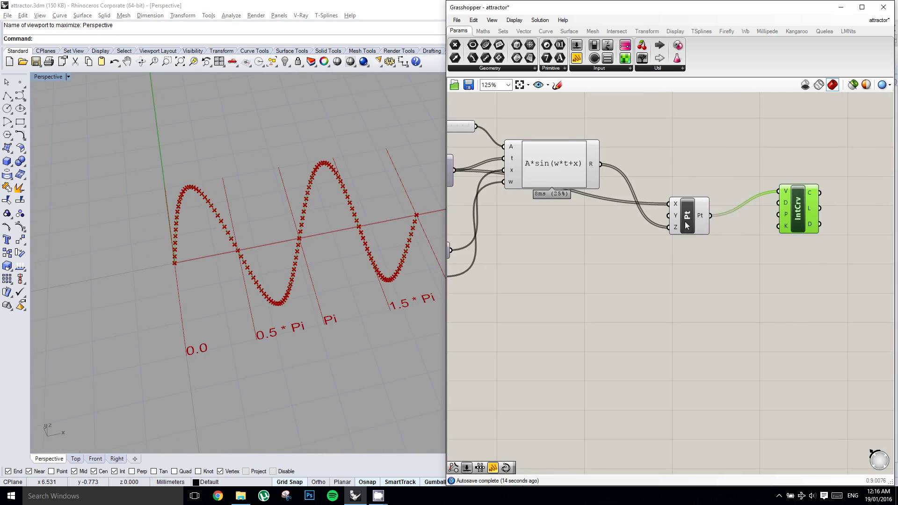
{"action": "left_click", "coordinate": [686, 224]}
{"action": "middle_click", "coordinate": [695, 212]}
{"action": "left_click", "coordinate": [724, 182]}
{"action": "mouse_move", "coordinate": [230, 276]}
{"action": "right_mouse_down"}
{"action": "mouse_move", "coordinate": [252, 184]}
{"action": "mouse_move", "coordinate": [230, 260]}
{"action": "right_mouse_up"}
Duplicate the entire sine curve definition, from the domain's Factor slider to IntCrv, and place the copy directly below the original.
{"action": "right_click_drag", "start_coordinate": [550, 230], "coordinate": [663, 226]}
{"action": "right_click", "coordinate": [703, 226]}
{"action": "left_click", "coordinate": [654, 231]}
{"action": "scroll", "coordinate": [674, 230], "scroll_direction": "down", "scroll_amount": 2}
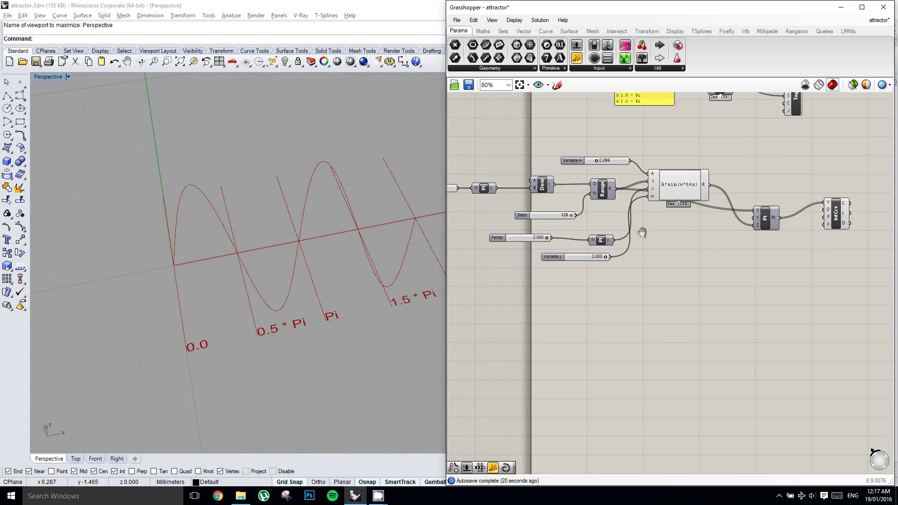
{"action": "scroll", "coordinate": [587, 194], "scroll_direction": "down", "scroll_amount": 2}
{"action": "scroll", "coordinate": [608, 191], "scroll_direction": "down", "scroll_amount": 1}
{"action": "right_click", "coordinate": [627, 197]}
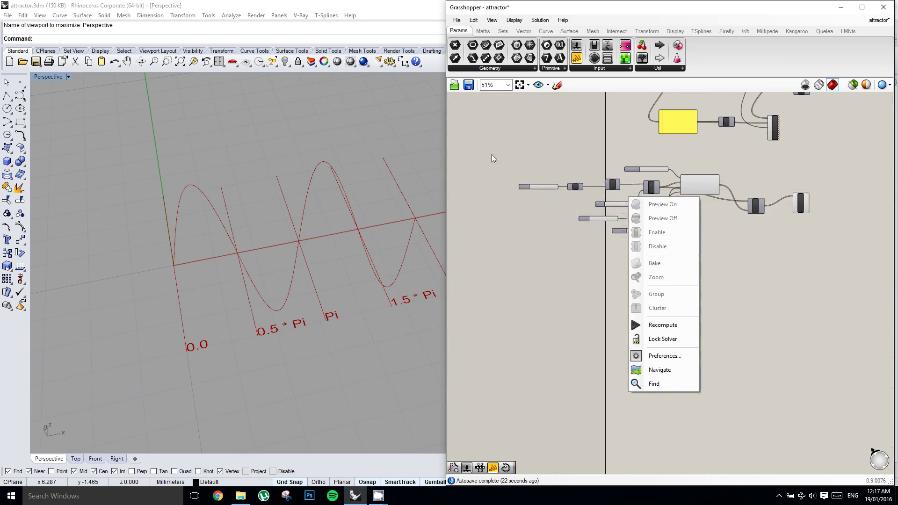
{"action": "left_click_drag", "start_coordinate": [499, 152], "coordinate": [831, 271]}
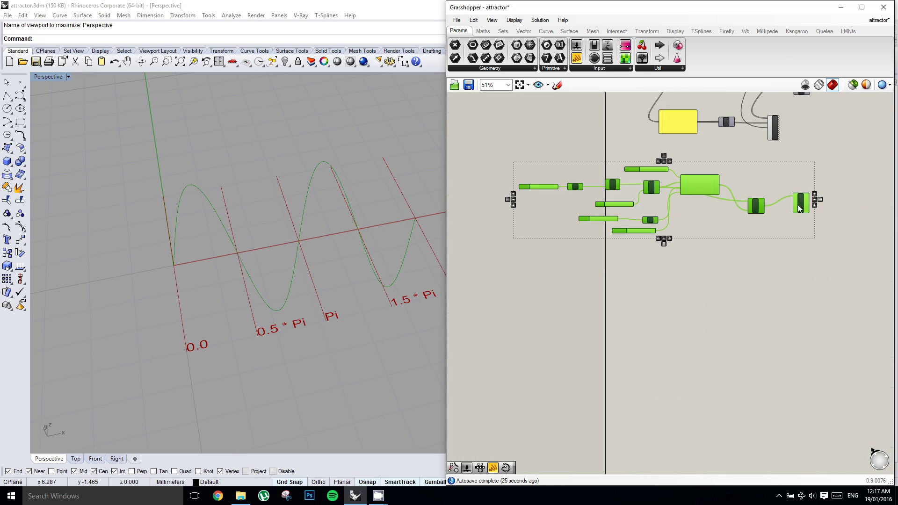
{"action": "left_click_drag", "start_coordinate": [800, 208], "coordinate": [801, 299], "text": "alt"}
{"action": "left_click", "coordinate": [673, 308]}
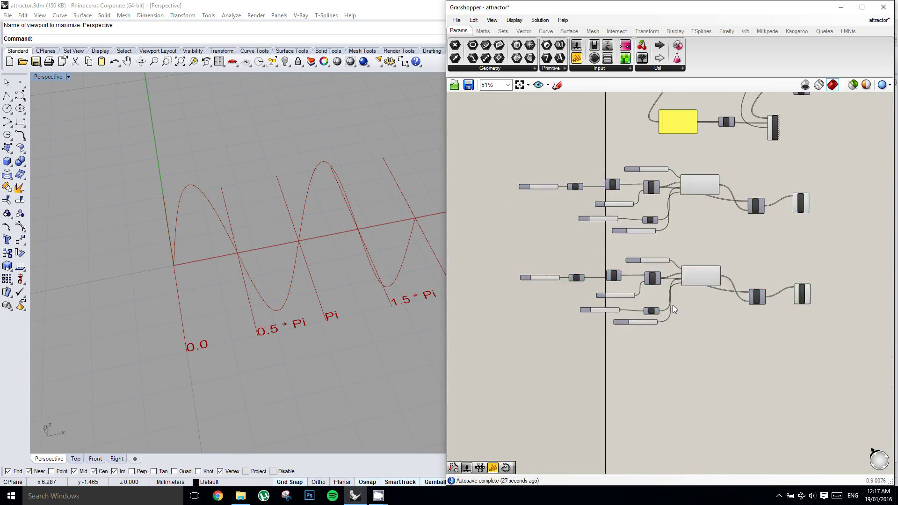
Set the duplicated definition's Variable w slider to 1.
{"action": "scroll", "coordinate": [673, 305], "scroll_direction": "up", "scroll_amount": 5}
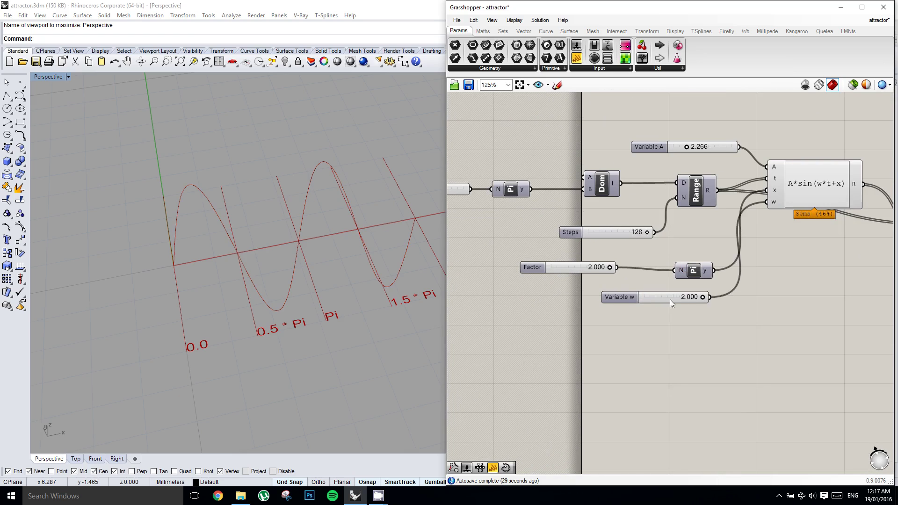
{"action": "double_click", "coordinate": [679, 297]}
{"action": "type", "text": "1"}
{"action": "key", "text": "Return"}
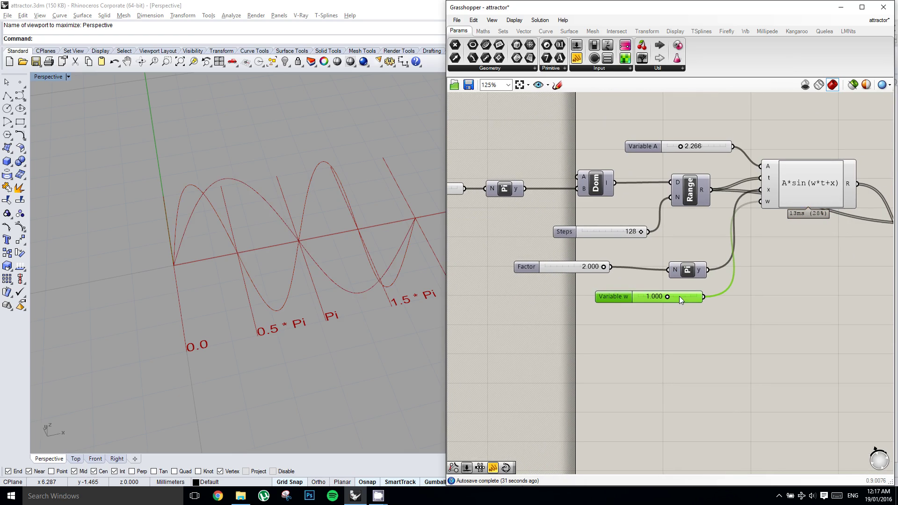
{"action": "right_click_drag", "start_coordinate": [309, 236], "coordinate": [321, 232]}
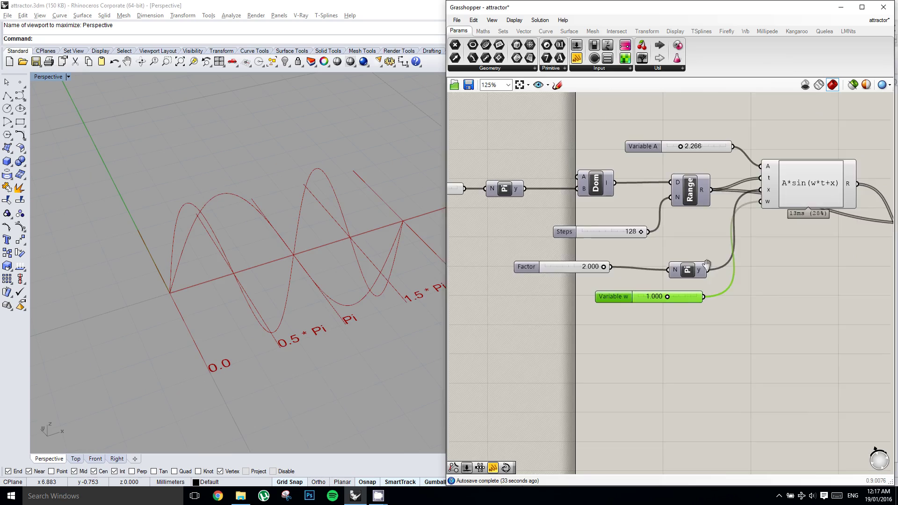
Add a number slider below the duplicated expression and set its maximum to 100.
{"action": "right_click_drag", "start_coordinate": [707, 263], "coordinate": [469, 252]}
{"action": "right_click_drag", "start_coordinate": [619, 148], "coordinate": [659, 151]}
{"action": "left_click", "coordinate": [576, 45]}
{"action": "left_click", "coordinate": [626, 269]}
{"action": "double_click", "coordinate": [594, 274]}
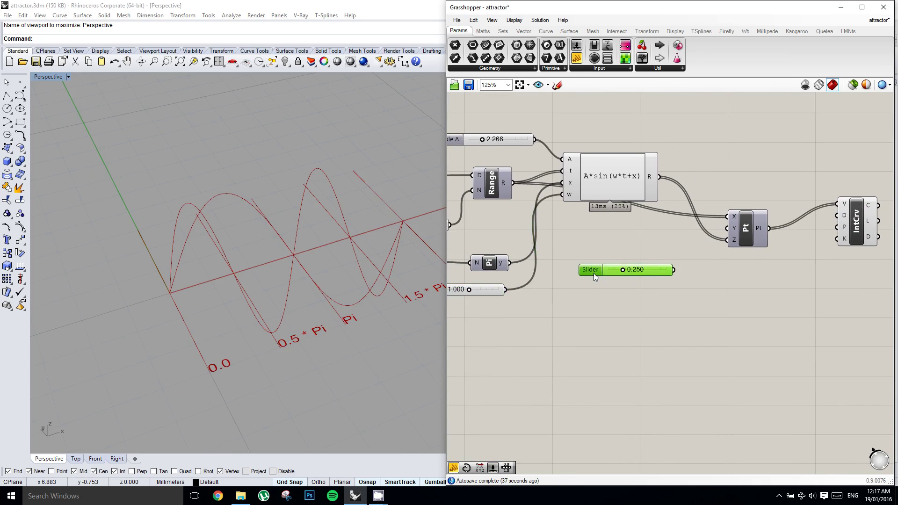
{"action": "left_click", "coordinate": [612, 300]}
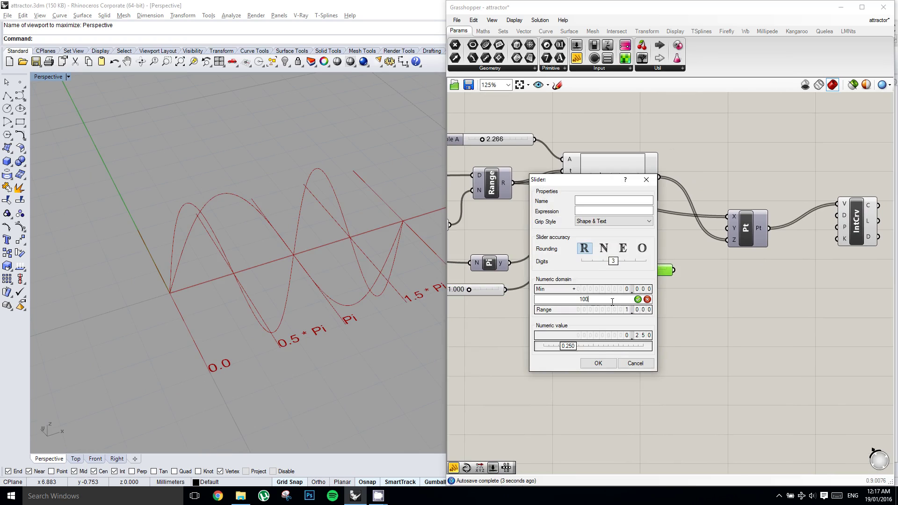
{"action": "left_click", "coordinate": [599, 363]}
Connect the new slider to the duplicated point component's Y input and set it to about 7.418.
{"action": "left_click_drag", "start_coordinate": [694, 270], "coordinate": [726, 228]}
{"action": "scroll", "coordinate": [638, 271], "scroll_direction": "up", "scroll_amount": 3}
{"action": "left_click_drag", "start_coordinate": [630, 270], "coordinate": [629, 270]}
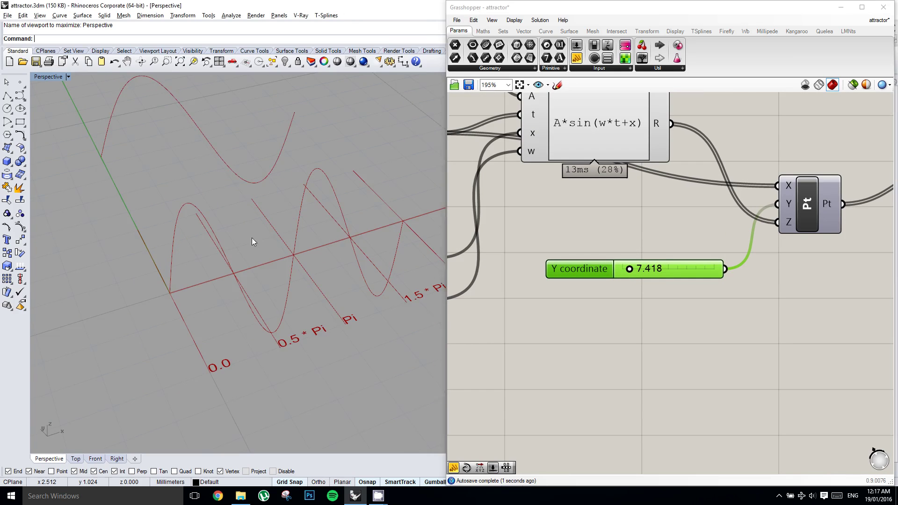
Add a Loft component in the empty canvas area beyond the two IntCrv components.
{"action": "right_click_drag", "start_coordinate": [252, 240], "coordinate": [291, 234]}
{"action": "right_click_drag", "start_coordinate": [684, 233], "coordinate": [652, 238]}
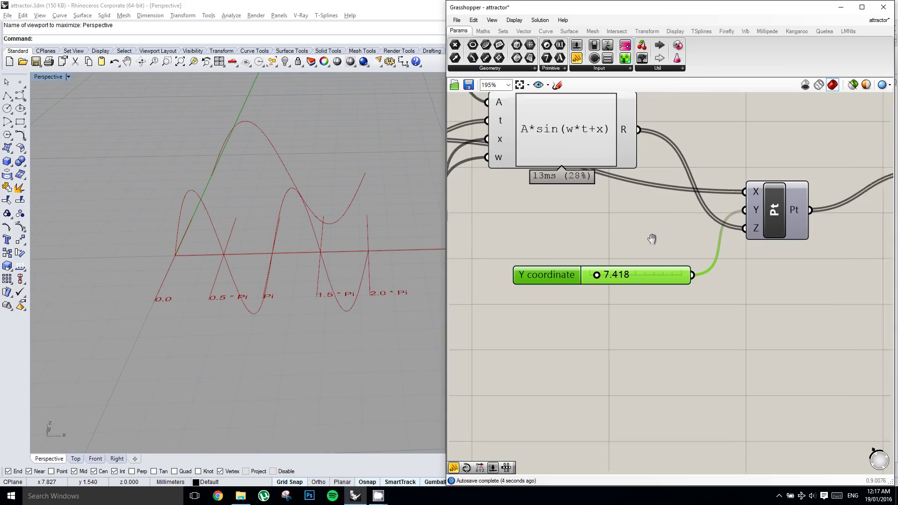
{"action": "scroll", "coordinate": [652, 239], "scroll_direction": "down", "scroll_amount": 2}
{"action": "right_click_drag", "start_coordinate": [730, 264], "coordinate": [528, 389]}
{"action": "scroll", "coordinate": [709, 245], "scroll_direction": "down", "scroll_amount": 1}
{"action": "left_click", "coordinate": [817, 225]}
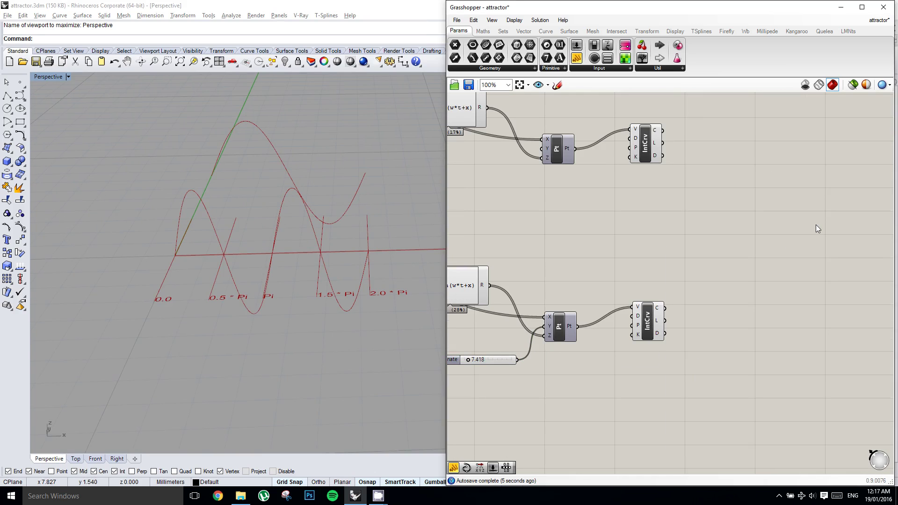
{"action": "double_click", "coordinate": [788, 213]}
{"action": "type", "text": "loft"}
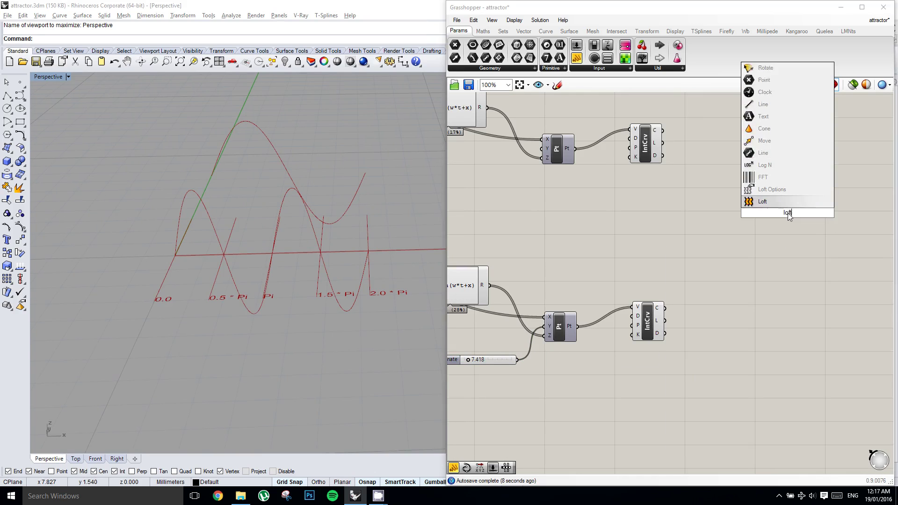
{"action": "key", "text": "Return"}
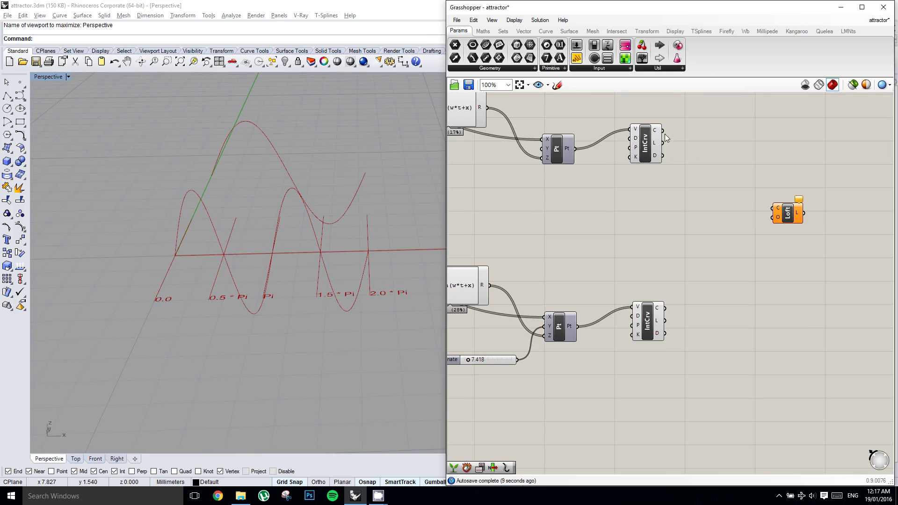
Connect the curve outputs of both IntCrv components to the Loft component's C input.
{"action": "left_click_drag", "start_coordinate": [663, 130], "coordinate": [773, 208]}
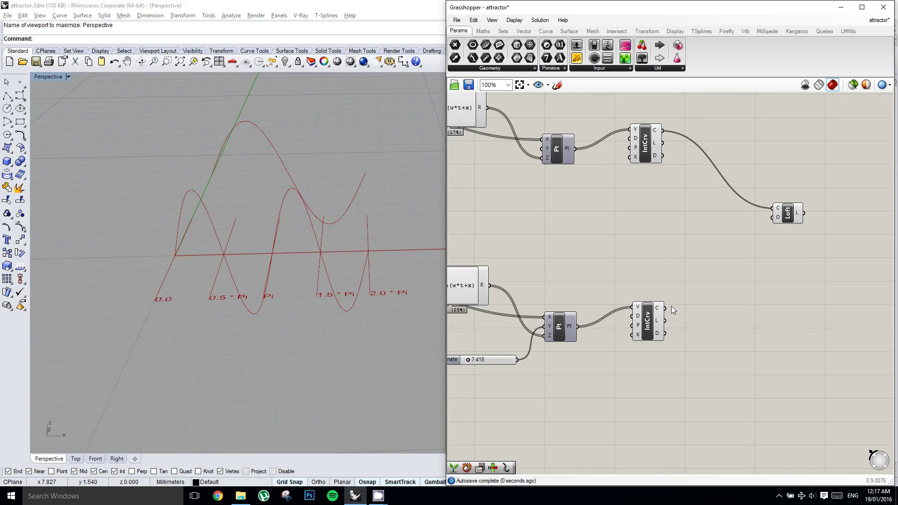
{"action": "left_click_drag", "start_coordinate": [718, 275], "coordinate": [775, 210]}
{"action": "right_click_drag", "start_coordinate": [264, 235], "coordinate": [298, 247]}
Set the Factor slider that feeds the original expression's x input through Pi to 0.
{"action": "right_click_drag", "start_coordinate": [568, 231], "coordinate": [697, 215]}
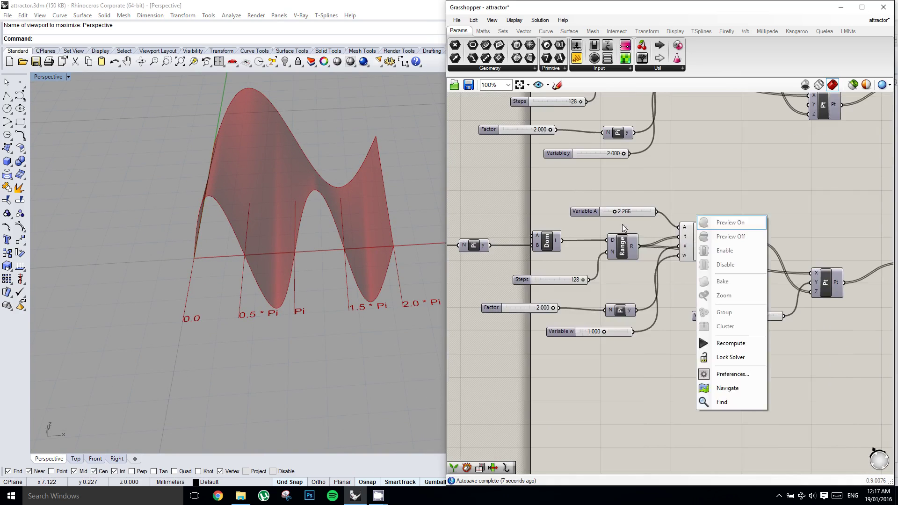
{"action": "right_click_drag", "start_coordinate": [639, 180], "coordinate": [645, 262]}
{"action": "right_click", "coordinate": [650, 272]}
{"action": "scroll", "coordinate": [514, 218], "scroll_direction": "up", "scroll_amount": 5}
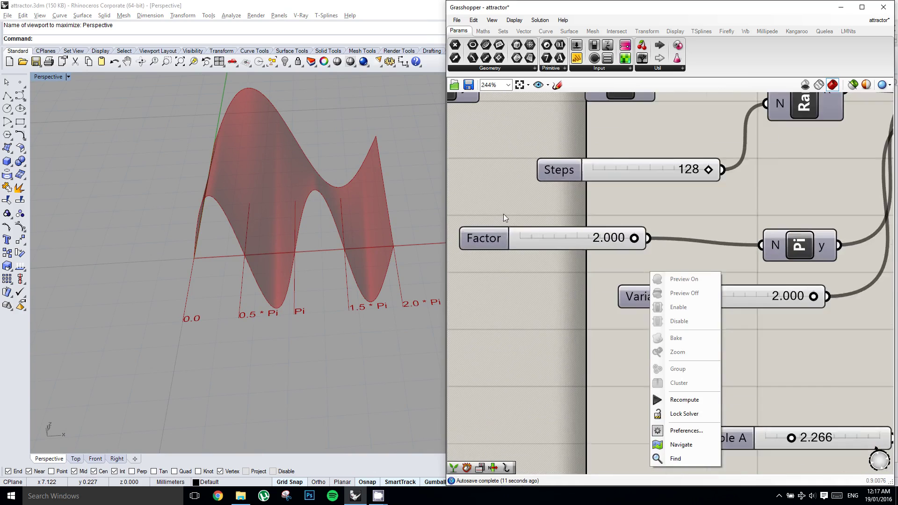
{"action": "right_click_drag", "start_coordinate": [503, 214], "coordinate": [605, 215]}
{"action": "scroll", "coordinate": [605, 215], "scroll_direction": "down", "scroll_amount": 1}
{"action": "left_click_drag", "start_coordinate": [710, 235], "coordinate": [546, 238]}
{"action": "left_click_drag", "start_coordinate": [615, 240], "coordinate": [550, 237]}
Set the Factor slider of the original definition's domain to 4.
{"action": "right_click_drag", "start_coordinate": [595, 211], "coordinate": [748, 239]}
{"action": "right_click_drag", "start_coordinate": [581, 166], "coordinate": [631, 201]}
{"action": "left_click", "coordinate": [658, 174]}
{"action": "double_click", "coordinate": [658, 173]}
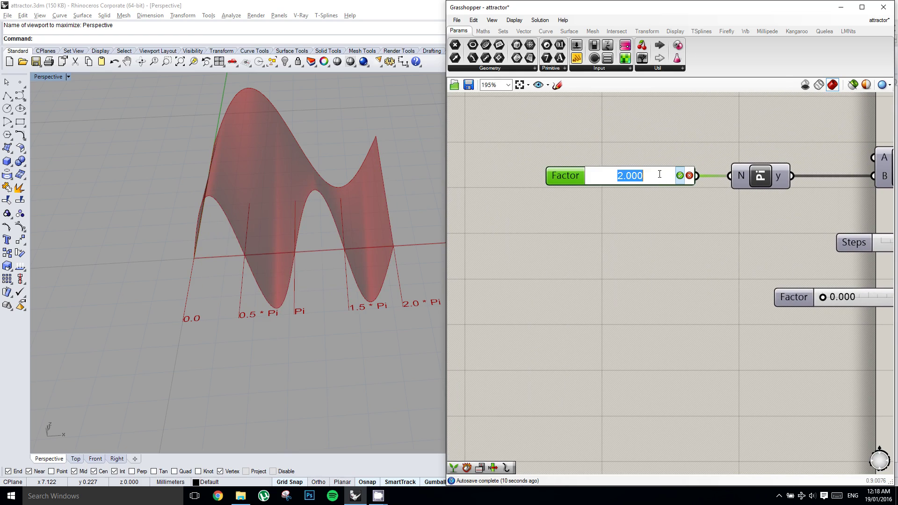
{"action": "type", "text": "4"}
{"action": "key", "text": "Return"}
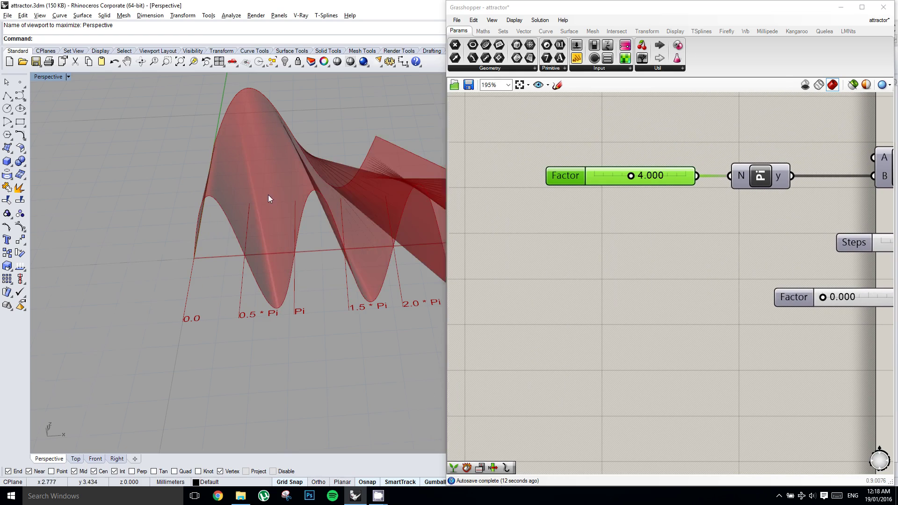
{"action": "right_click_drag", "start_coordinate": [268, 194], "coordinate": [304, 208]}
{"action": "scroll", "coordinate": [640, 196], "scroll_direction": "down", "scroll_amount": 4}
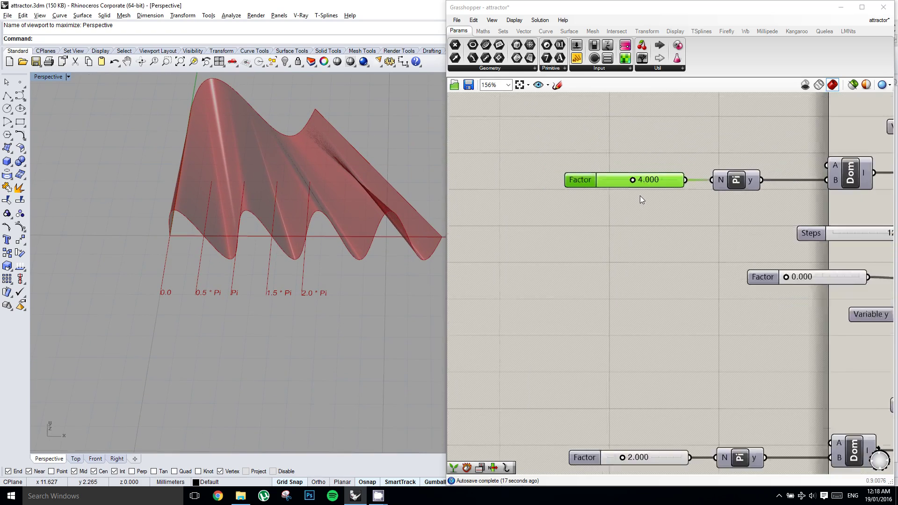
Set the Factor slider of the duplicated definition's domain to 6.
{"action": "right_click_drag", "start_coordinate": [618, 194], "coordinate": [563, 156]}
{"action": "right_click_drag", "start_coordinate": [595, 217], "coordinate": [560, 182]}
{"action": "scroll", "coordinate": [532, 262], "scroll_direction": "up", "scroll_amount": 1}
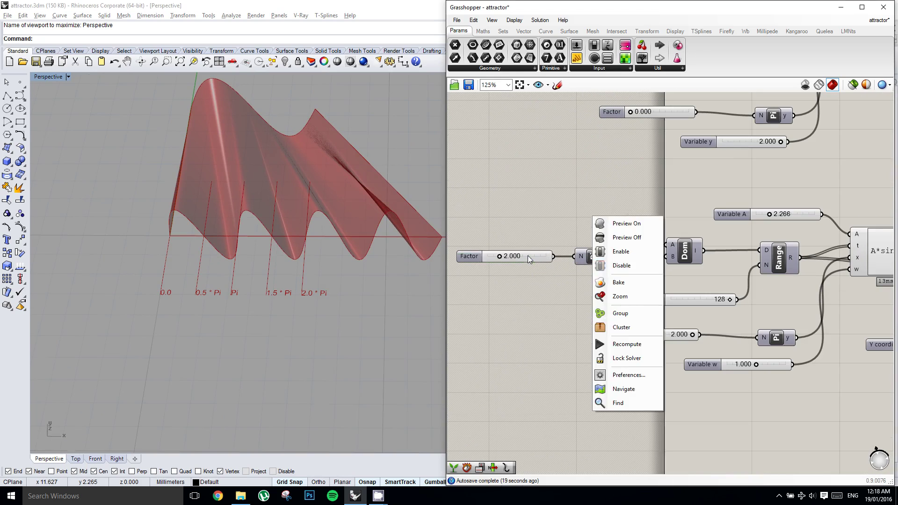
{"action": "double_click", "coordinate": [528, 256]}
{"action": "type", "text": "6"}
{"action": "key", "text": "Return"}
{"action": "right_click_drag", "start_coordinate": [262, 181], "coordinate": [300, 187]}
{"action": "scroll", "coordinate": [285, 207], "scroll_direction": "down", "scroll_amount": 5}
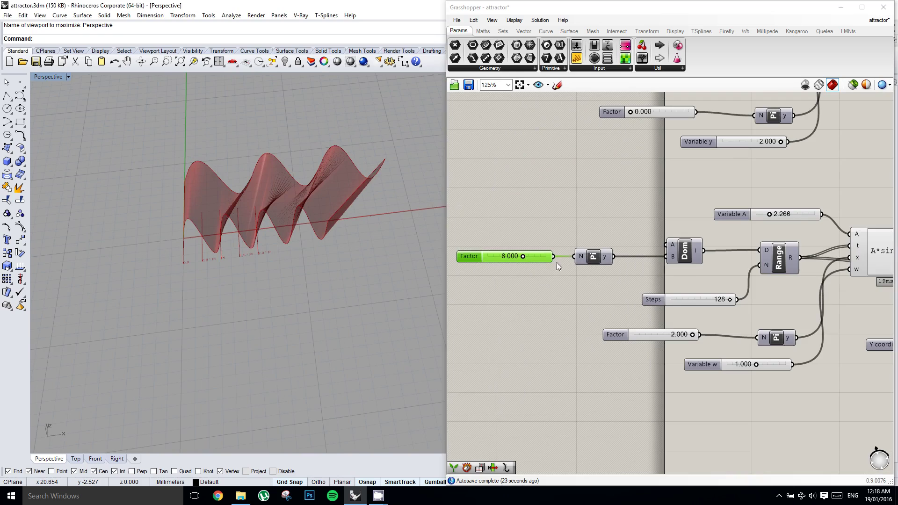
Set the duplicated definition's Variable w slider to 0.5.
{"action": "right_click_drag", "start_coordinate": [612, 264], "coordinate": [571, 227]}
{"action": "right_click_drag", "start_coordinate": [735, 336], "coordinate": [650, 283]}
{"action": "right_click", "coordinate": [701, 310]}
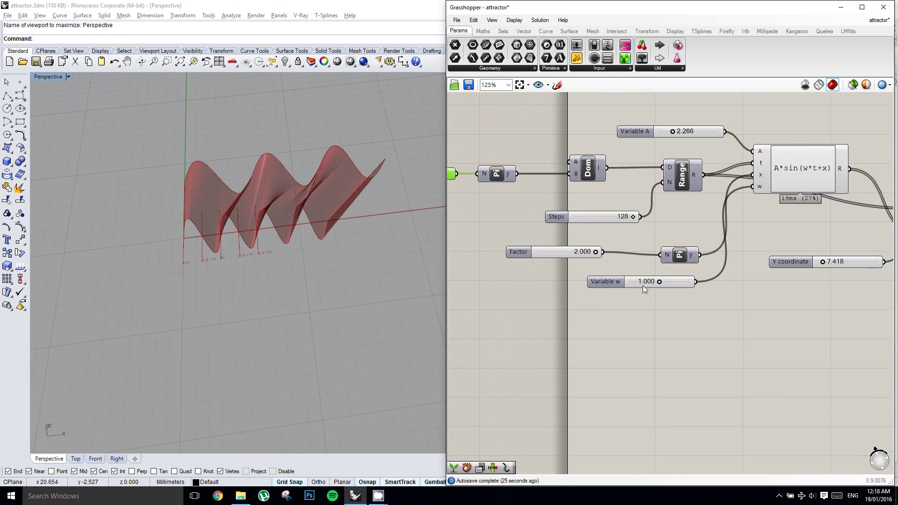
{"action": "scroll", "coordinate": [644, 287], "scroll_direction": "up", "scroll_amount": 2}
{"action": "left_click_drag", "start_coordinate": [677, 284], "coordinate": [632, 284]}
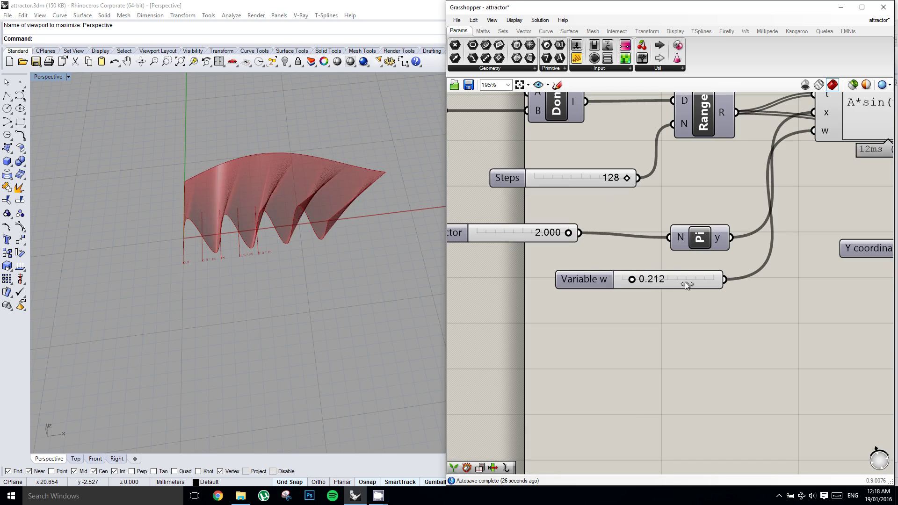
{"action": "double_click", "coordinate": [685, 281]}
{"action": "type", "text": "0.5"}
{"action": "key", "text": "Return"}
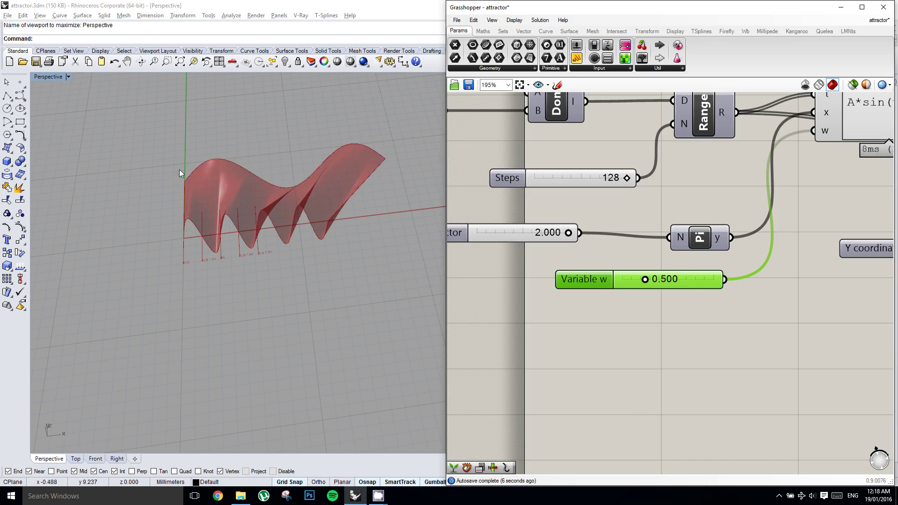
{"action": "right_click_drag", "start_coordinate": [276, 238], "coordinate": [340, 214]}
{"action": "right_click_drag", "start_coordinate": [614, 225], "coordinate": [606, 228]}
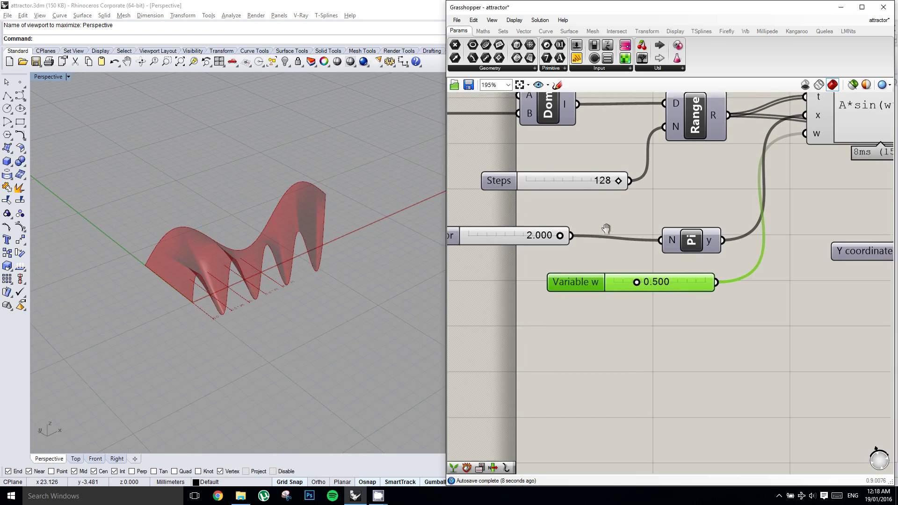
{"action": "scroll", "coordinate": [606, 229], "scroll_direction": "down", "scroll_amount": 5}
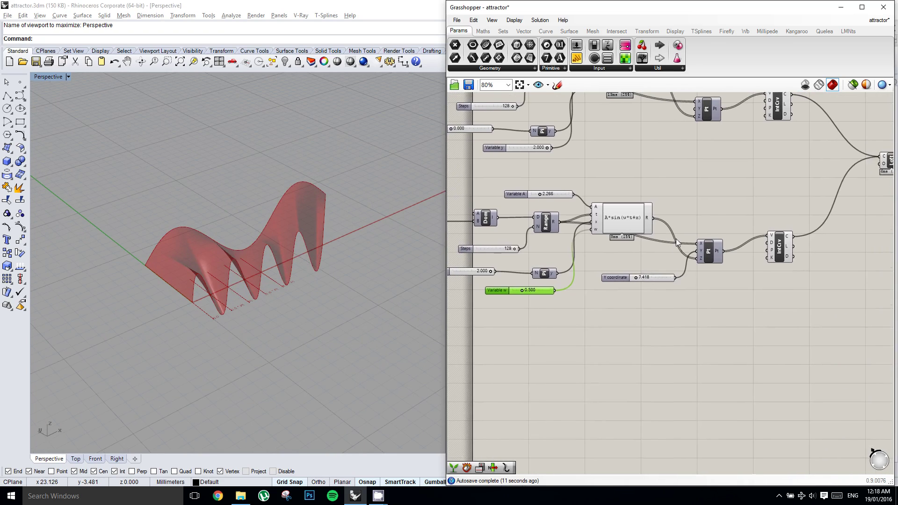
{"action": "right_click_drag", "start_coordinate": [683, 196], "coordinate": [669, 233]}
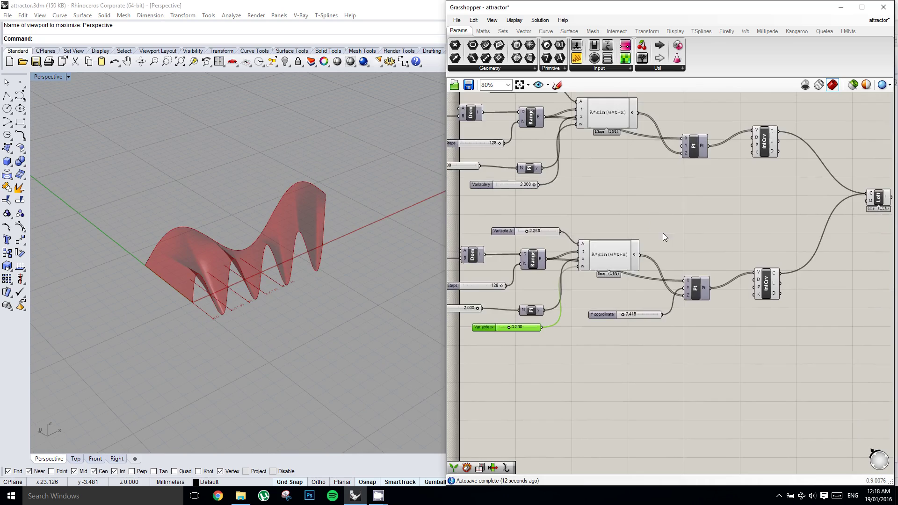
{"action": "scroll", "coordinate": [663, 234], "scroll_direction": "down", "scroll_amount": 1}
{"action": "middle_click", "coordinate": [663, 233]}
{"action": "right_click_drag", "start_coordinate": [657, 197], "coordinate": [684, 204]}
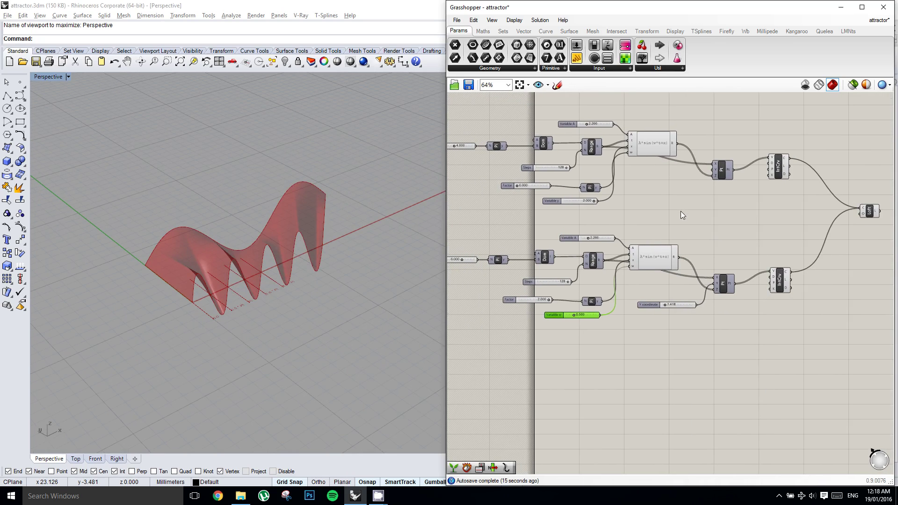